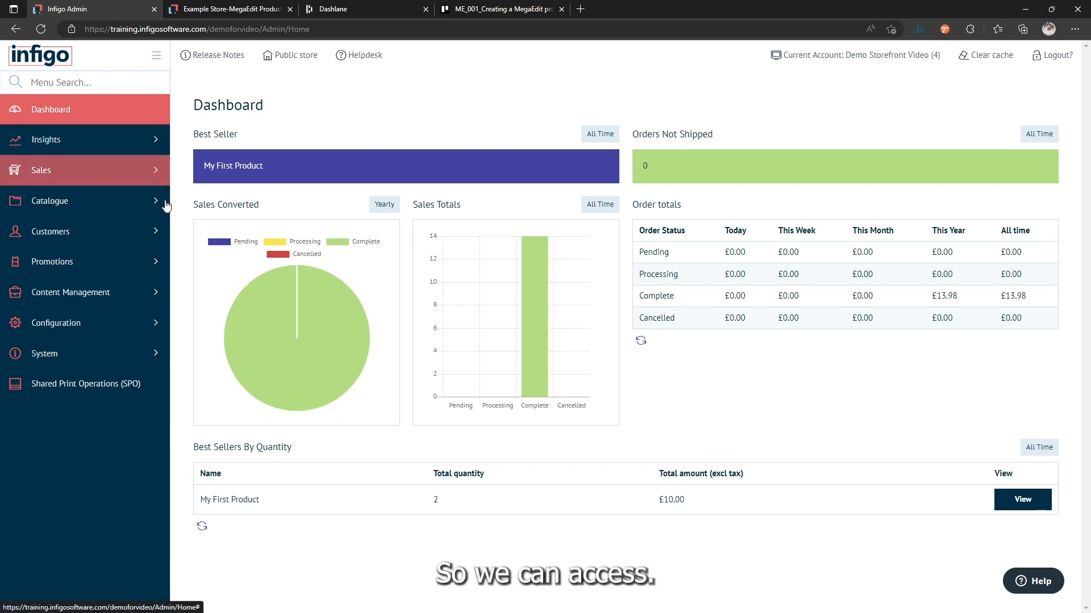
Step: Open the list of MegaEdit products from the catalogue's product types
{"action": "left_click", "coordinate": [115, 210]}
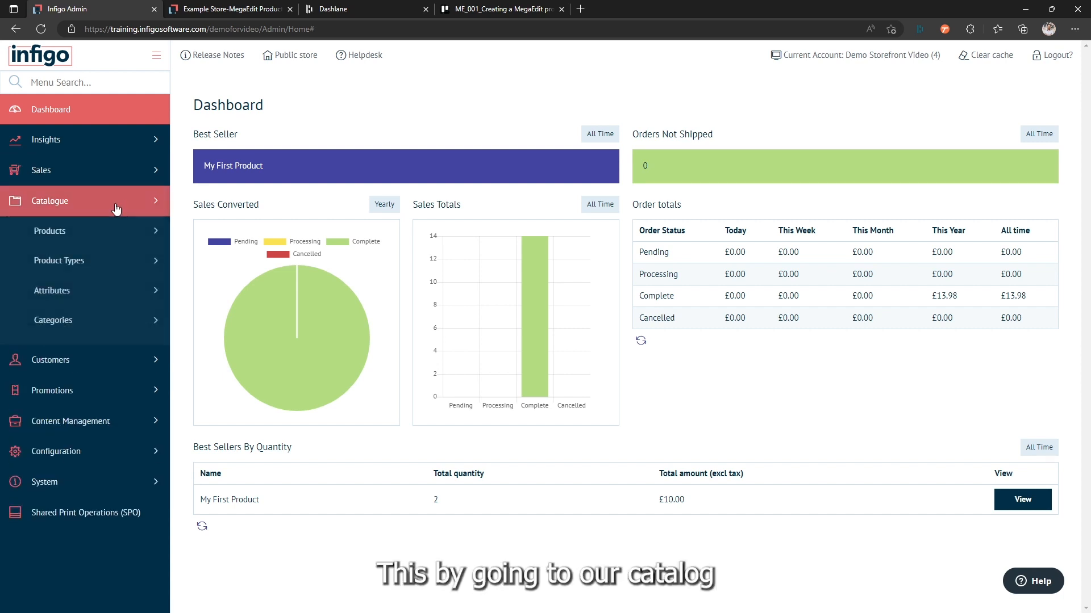
{"action": "left_click", "coordinate": [115, 265]}
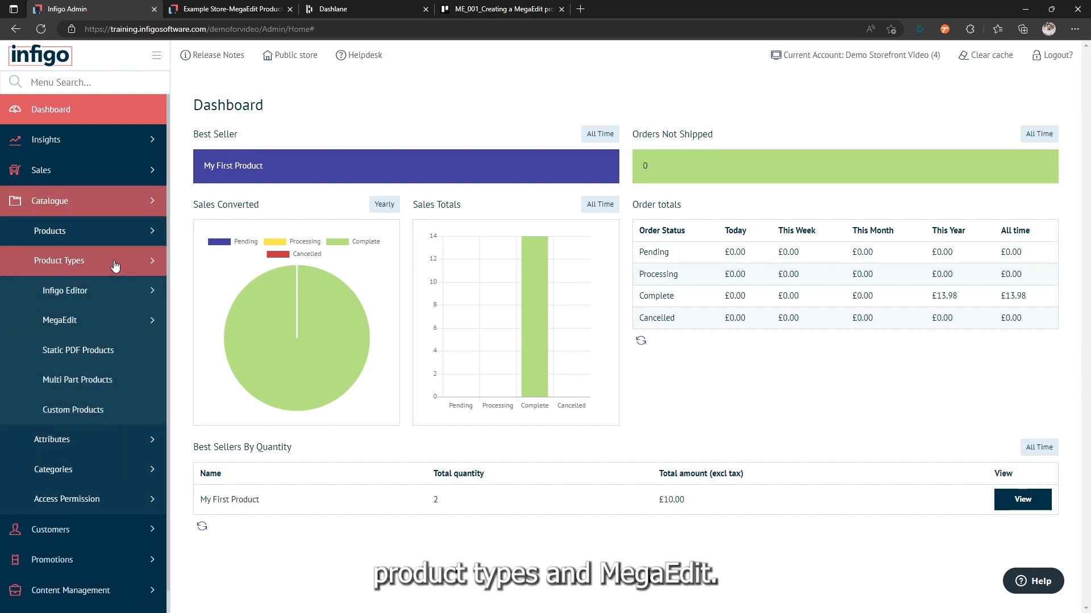
{"action": "left_click", "coordinate": [121, 324]}
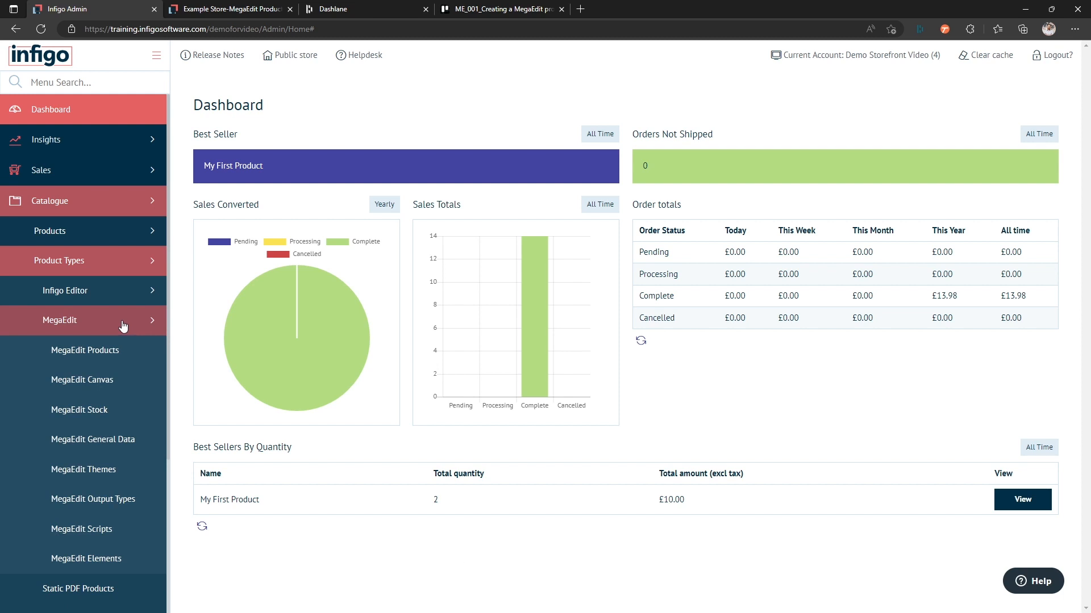
{"action": "left_click", "coordinate": [94, 356]}
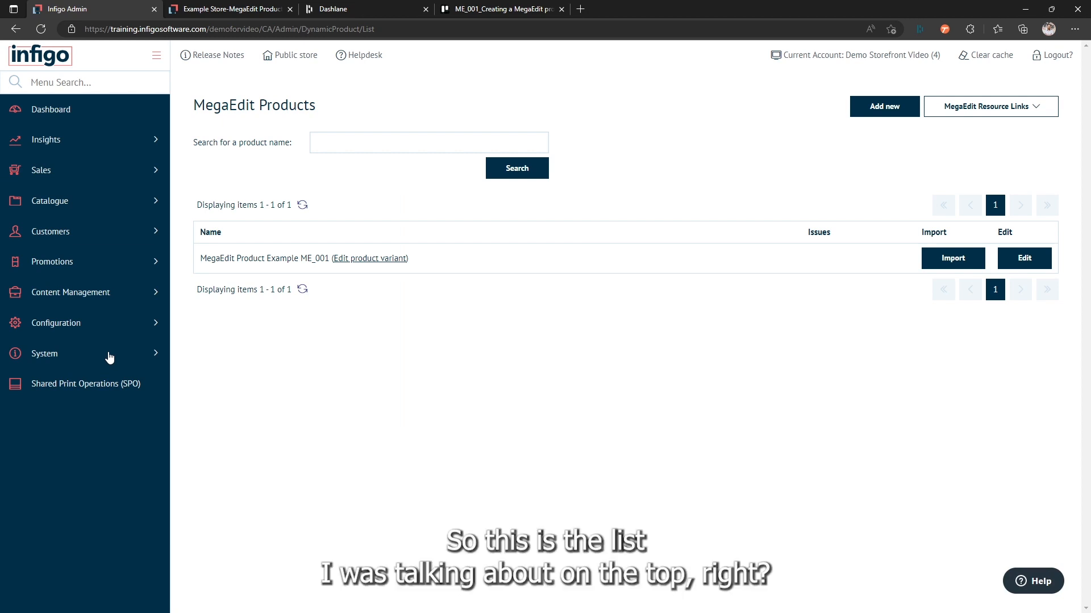
Step: Compare the MegaEdit resource links on the products page with the MegaEdit entries in the catalogue navigation
{"action": "left_click", "coordinate": [991, 106]}
{"action": "mouse_move", "coordinate": [975, 112]}
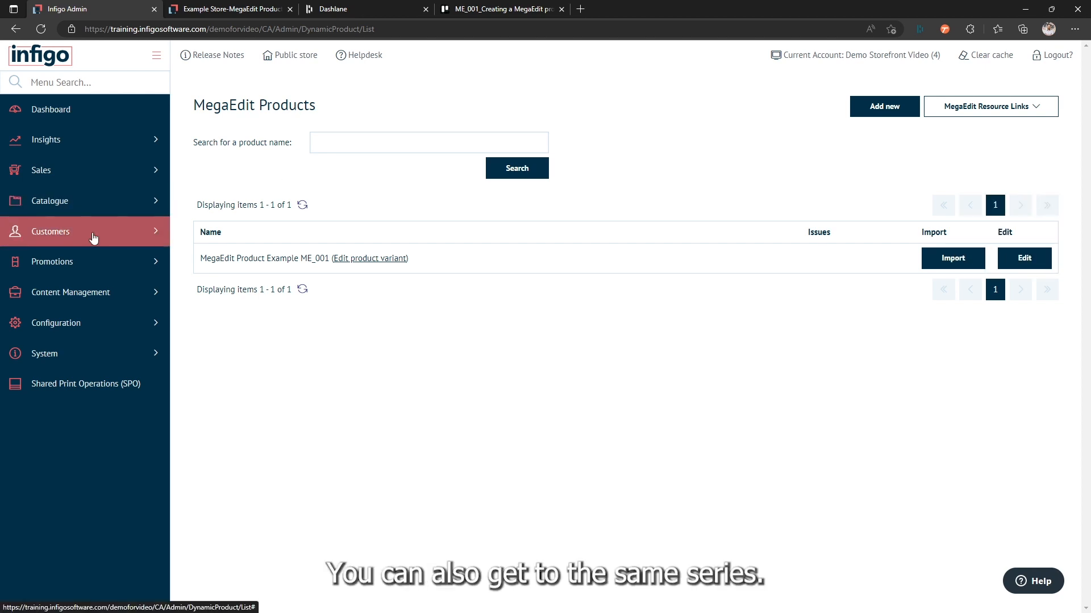
{"action": "left_click", "coordinate": [124, 202]}
{"action": "left_click", "coordinate": [126, 273]}
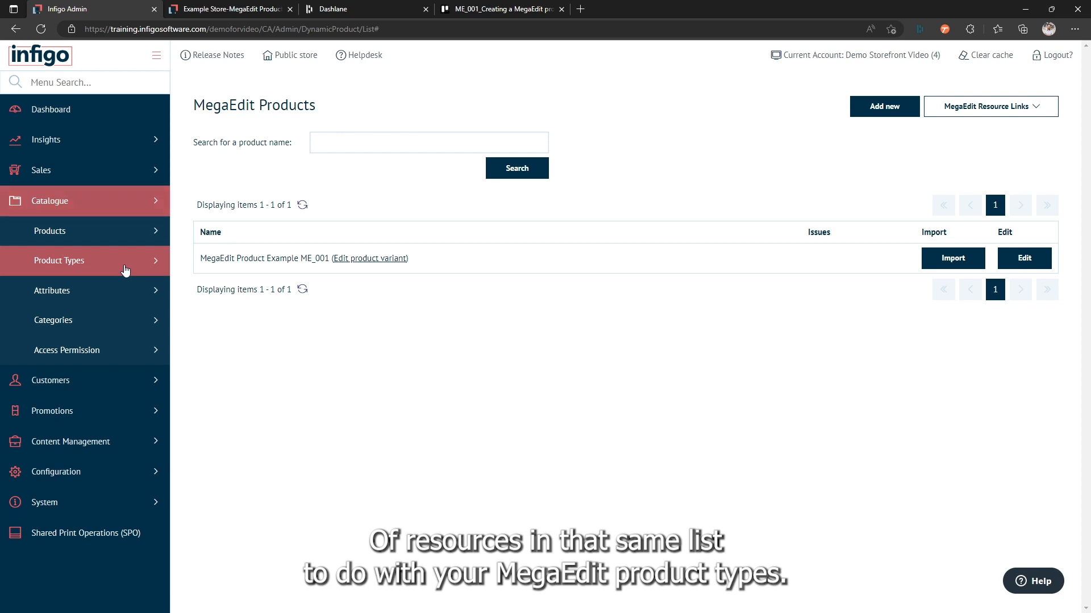
{"action": "left_click", "coordinate": [125, 323]}
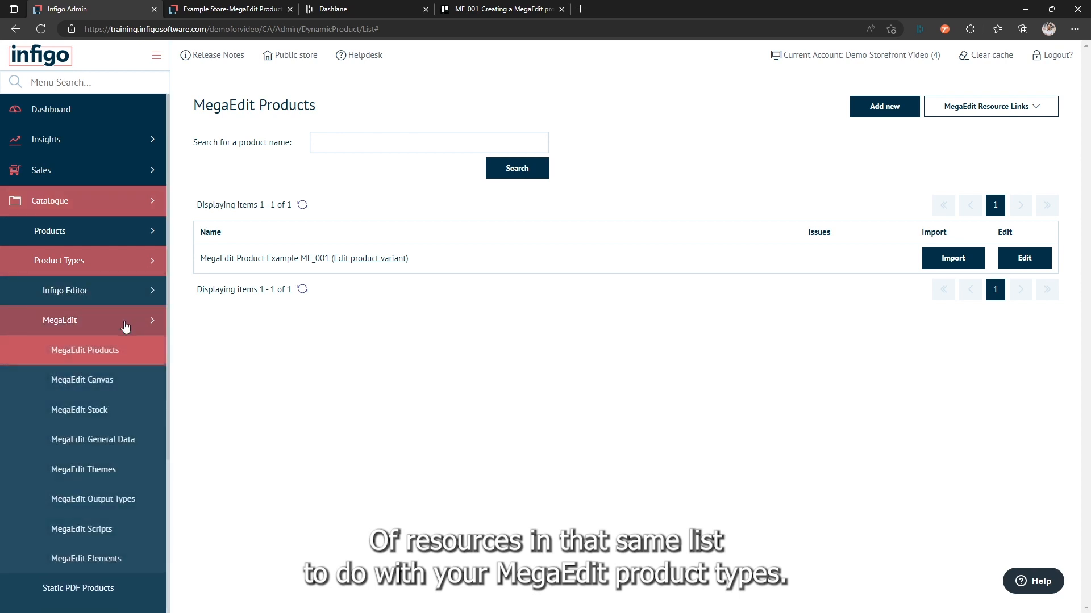
{"action": "scroll", "coordinate": [126, 323], "scroll_direction": "down", "scroll_amount": 2}
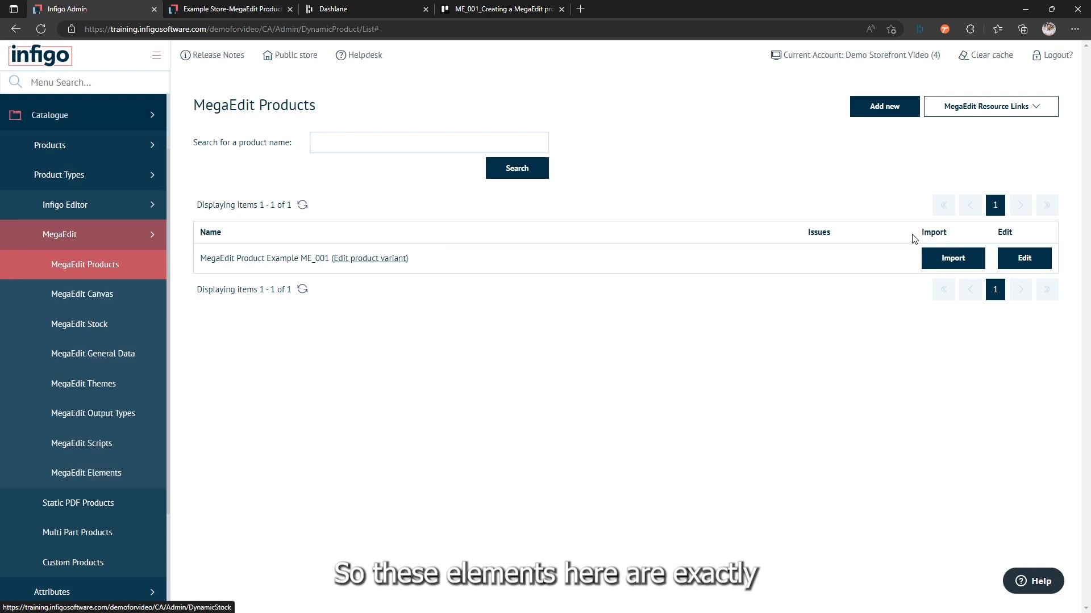
{"action": "left_click", "coordinate": [985, 108]}
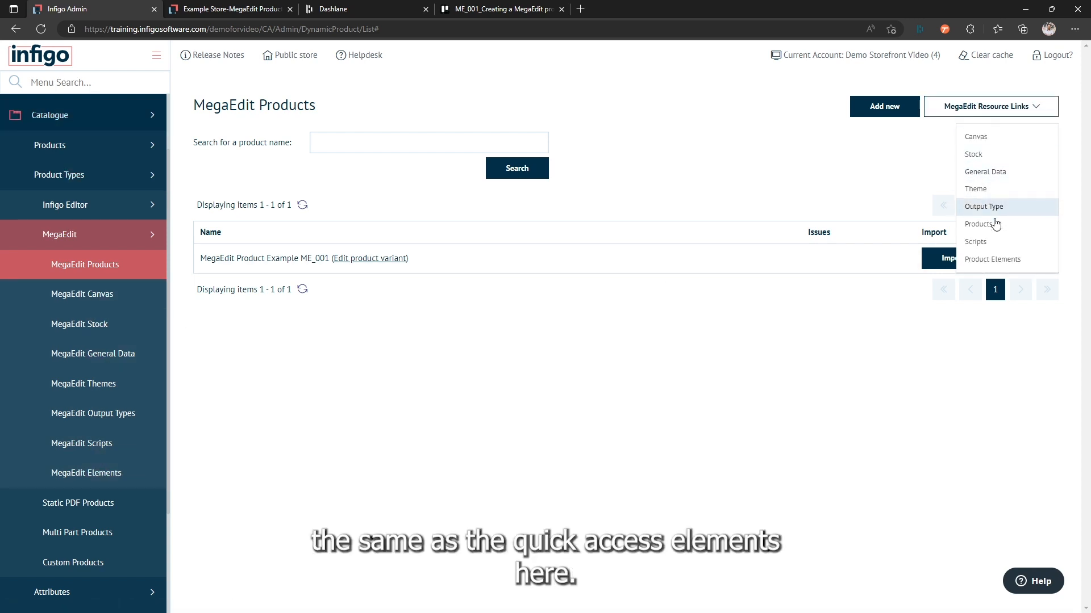
{"action": "left_click", "coordinate": [832, 192]}
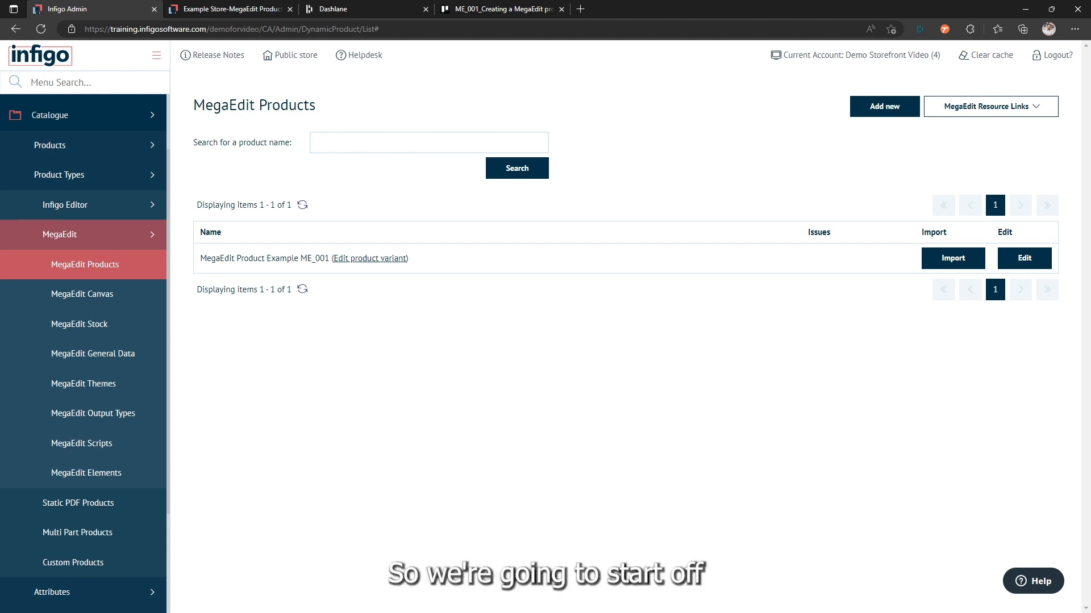
Step: Go to the MegaEdit canvas resources and begin a new canvas named "A4 Portrait"
{"action": "left_click", "coordinate": [964, 106]}
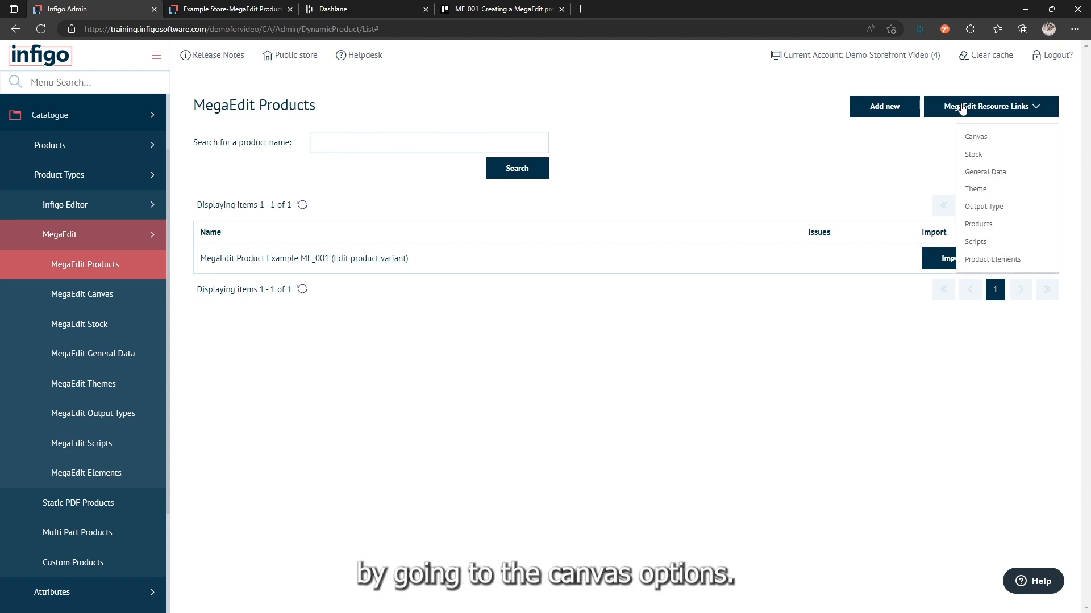
{"action": "left_click", "coordinate": [972, 142]}
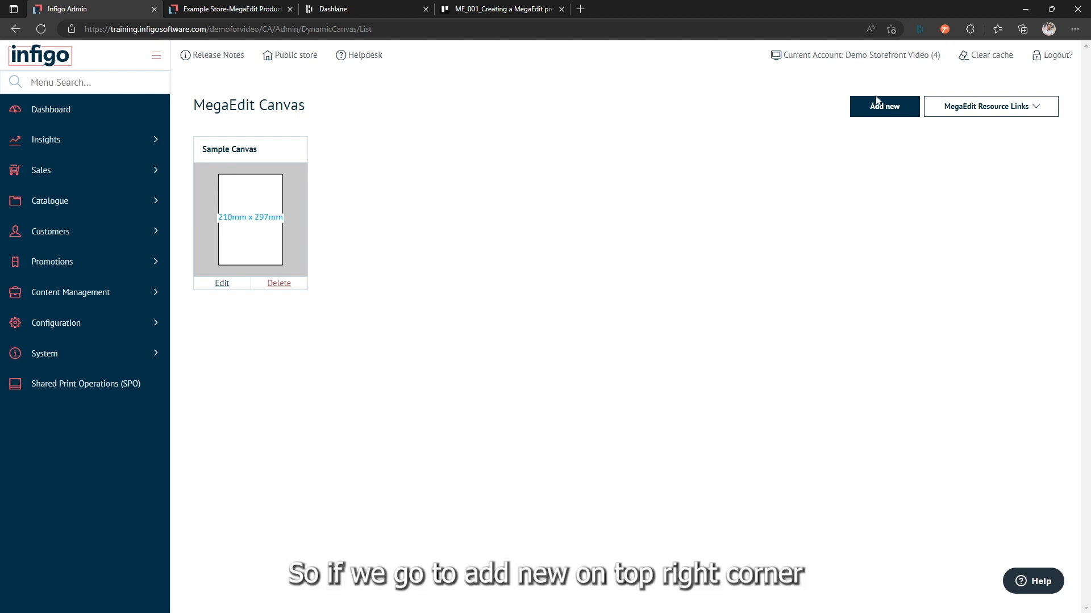
{"action": "left_click", "coordinate": [882, 113]}
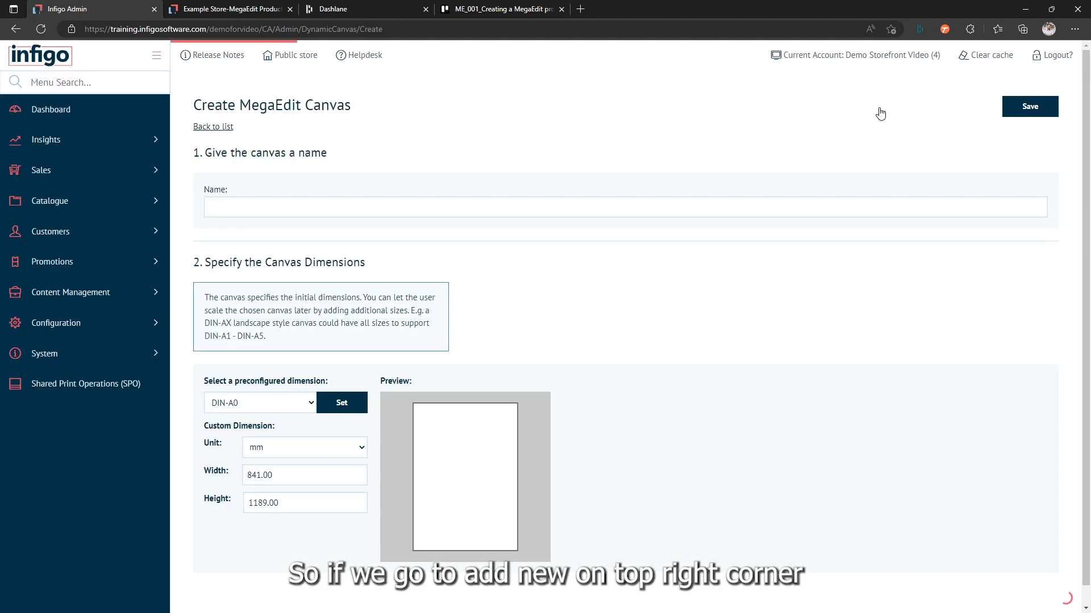
{"action": "scroll", "coordinate": [599, 295], "scroll_direction": "down", "scroll_amount": 1}
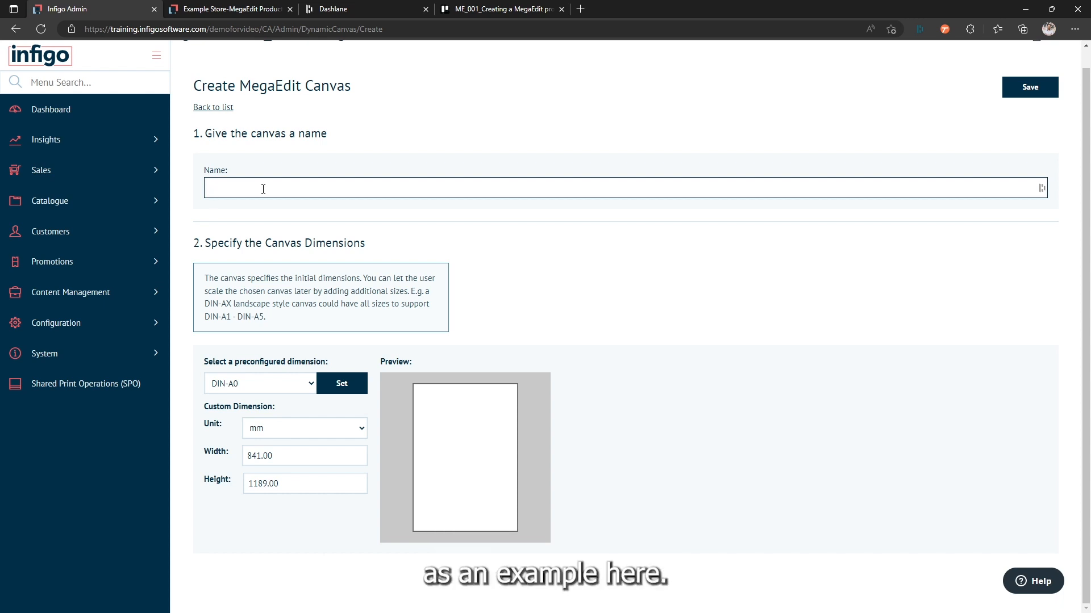
{"action": "type", "text": "A4 Portrait"}
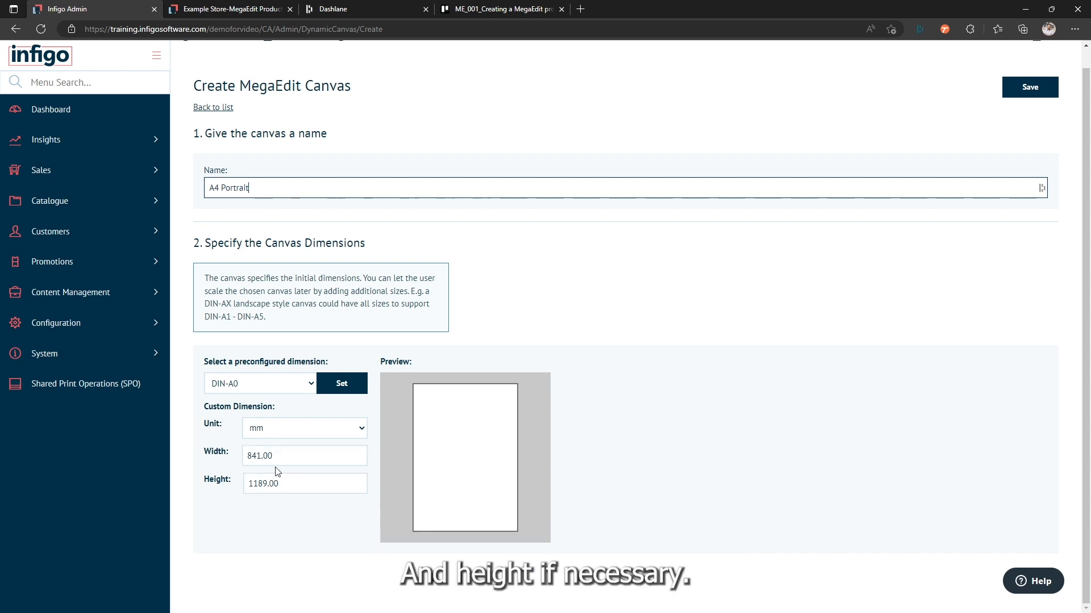
Step: Apply the preconfigured DIN-A4 portrait dimensions to the new canvas and save it
{"action": "left_click", "coordinate": [259, 388]}
{"action": "left_click", "coordinate": [259, 389]}
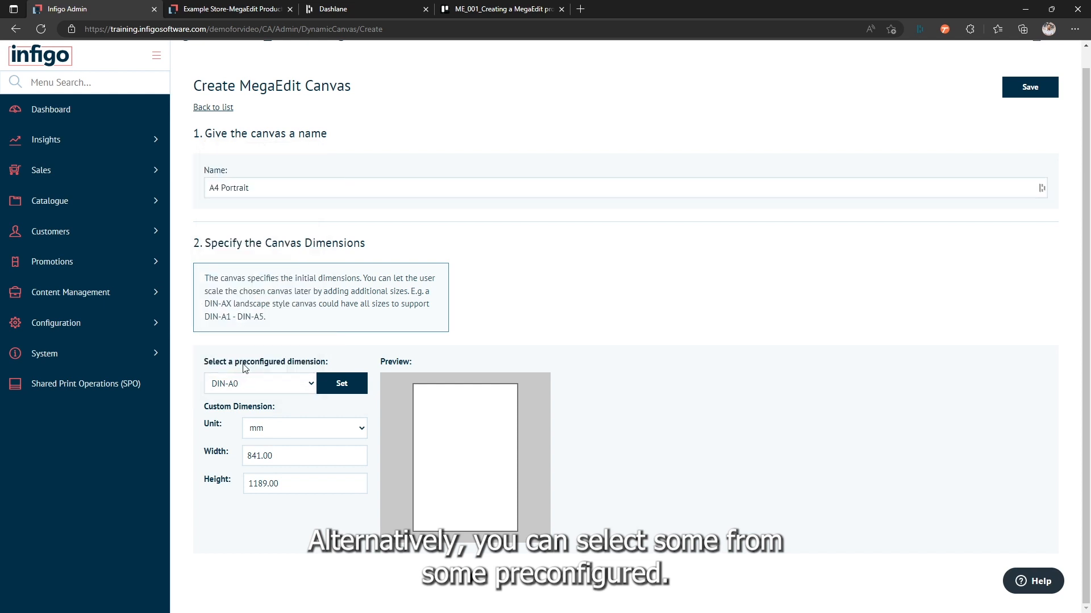
{"action": "left_click", "coordinate": [271, 389]}
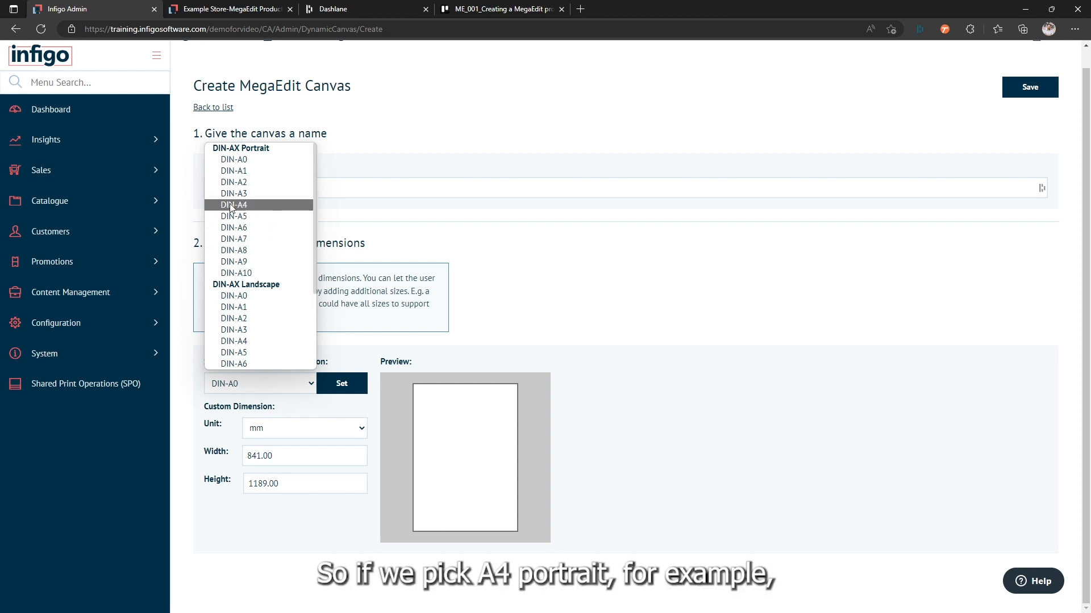
{"action": "left_click", "coordinate": [248, 208]}
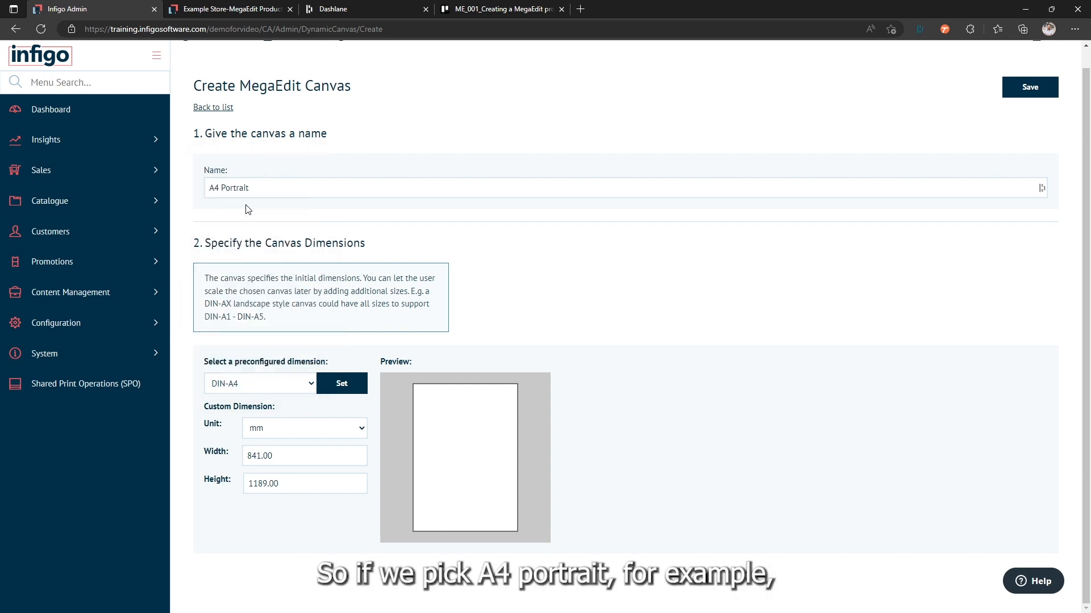
{"action": "left_click", "coordinate": [340, 389]}
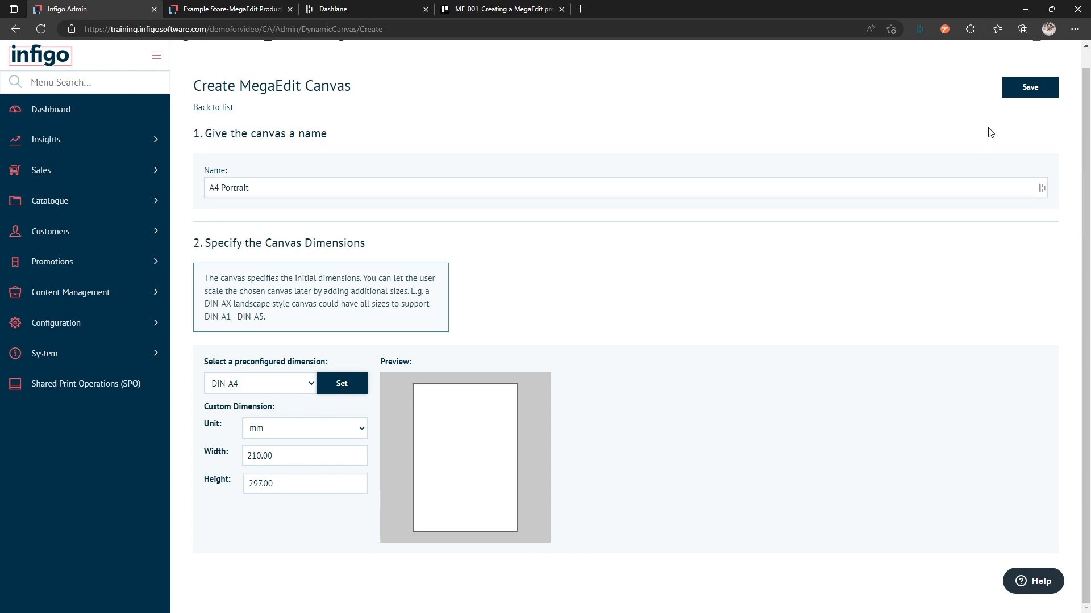
{"action": "left_click", "coordinate": [1028, 93]}
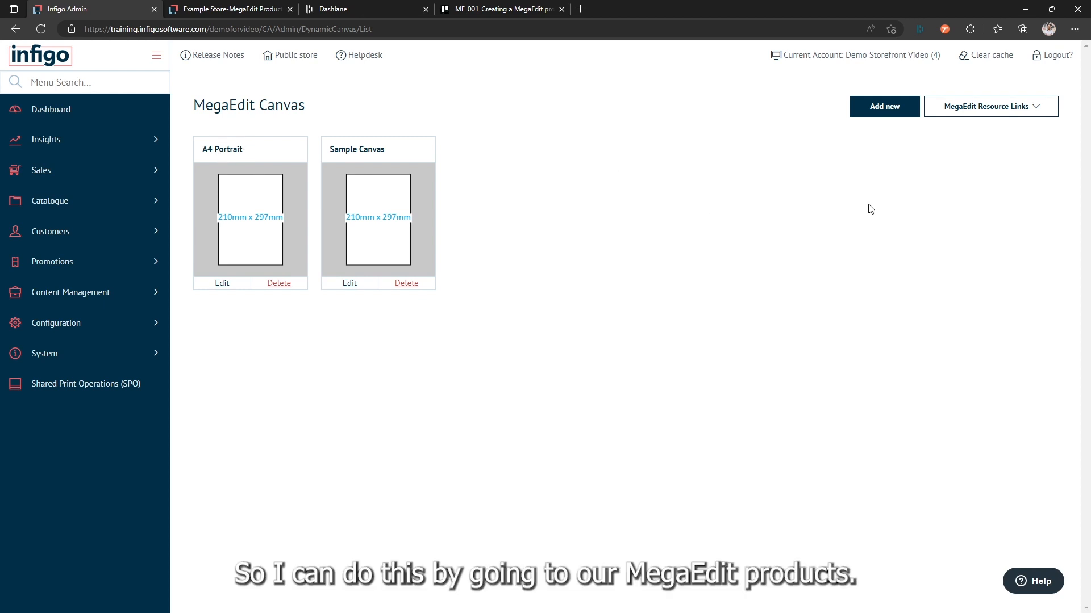
Step: Open the MegaEdit products list in a separate browser tab and switch to it
{"action": "left_click", "coordinate": [972, 113]}
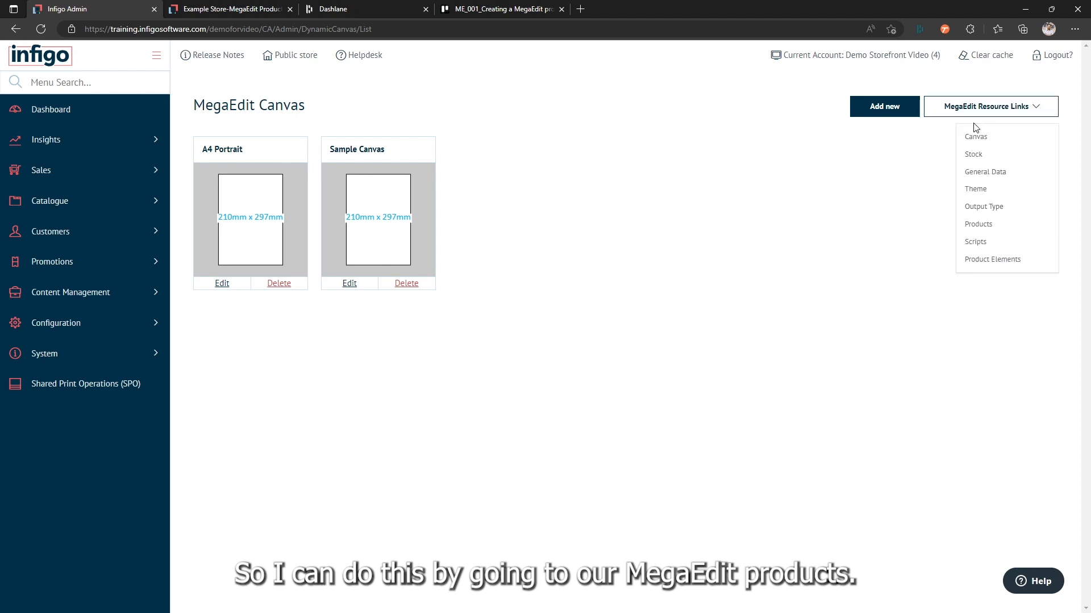
{"action": "right_click", "coordinate": [983, 230]}
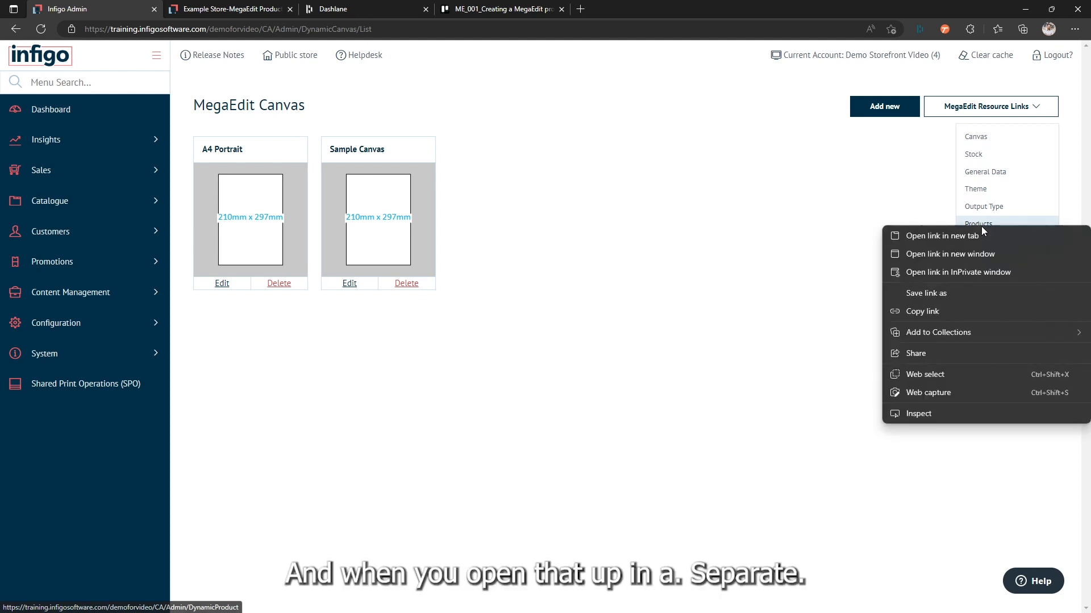
{"action": "left_click", "coordinate": [972, 236]}
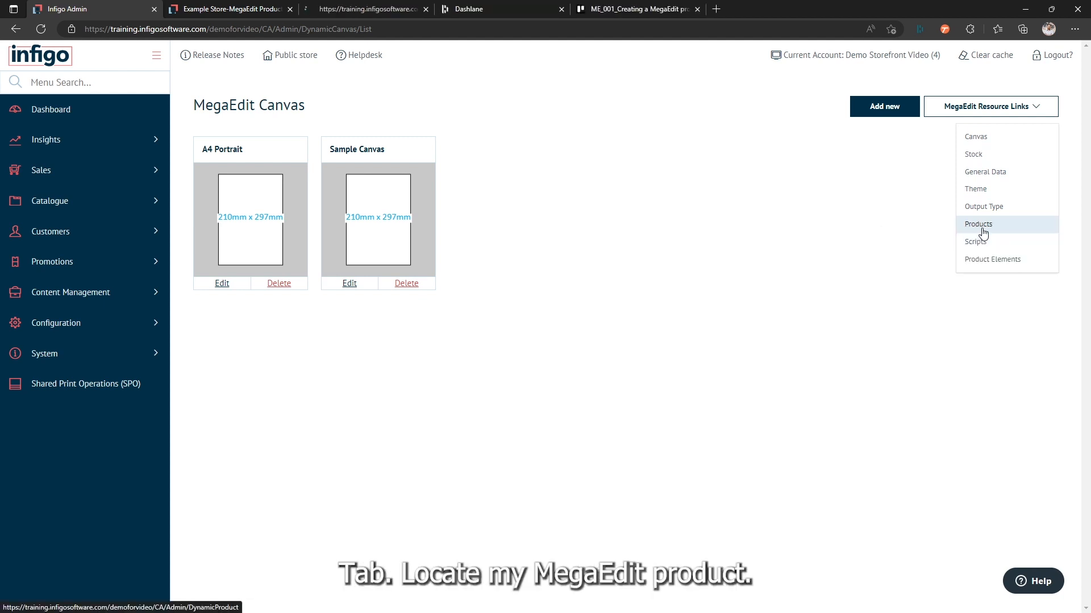
{"action": "left_click", "coordinate": [345, 9]}
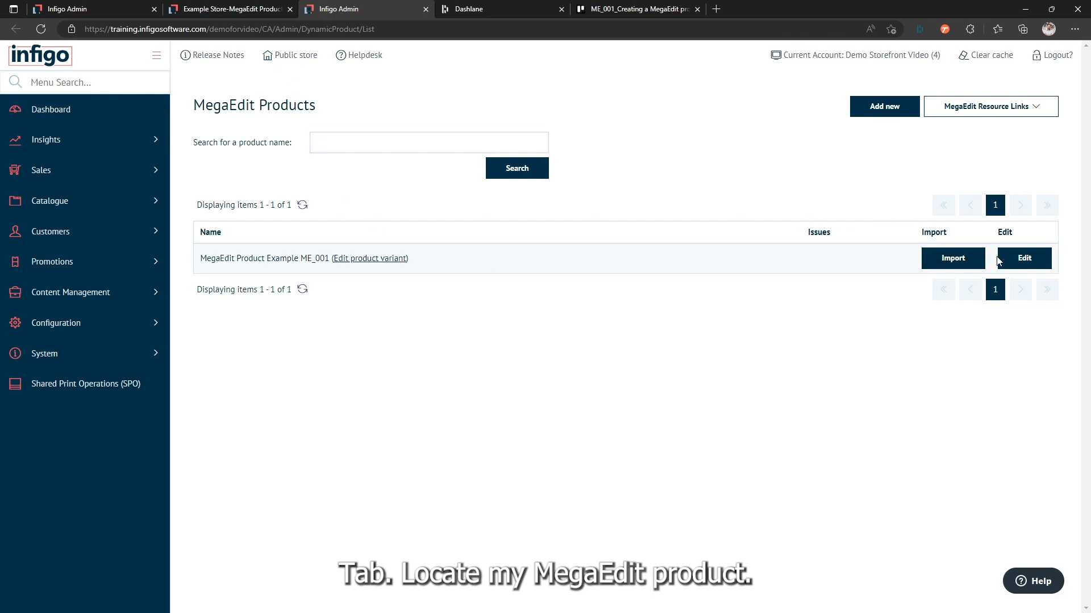
Step: Edit MegaEdit Product Example ME_001 to include the A4 Portrait canvas and save the changes
{"action": "left_click", "coordinate": [1022, 261]}
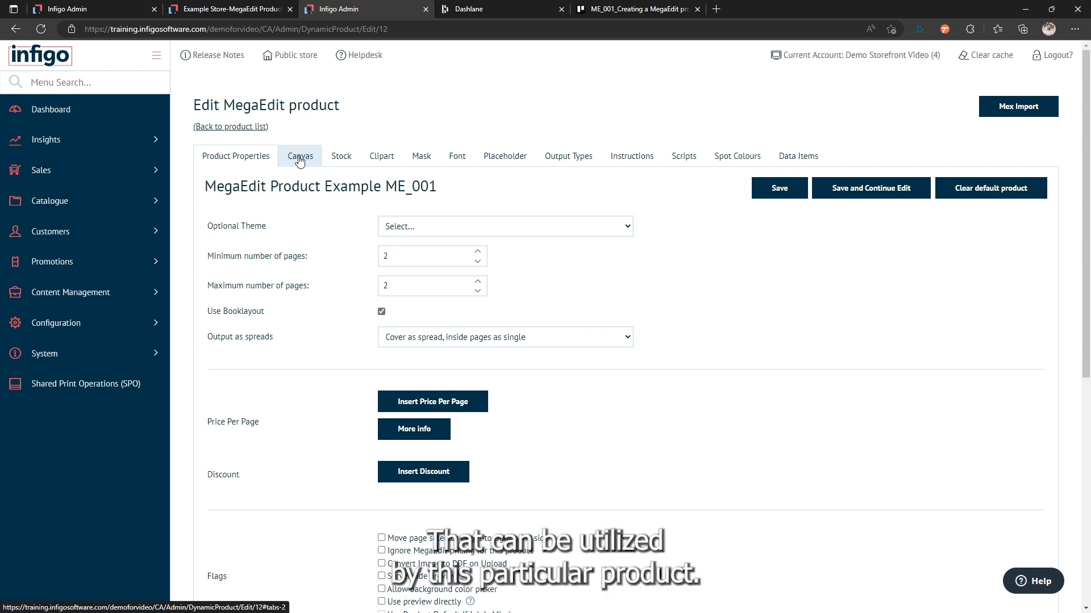
{"action": "left_click", "coordinate": [300, 160]}
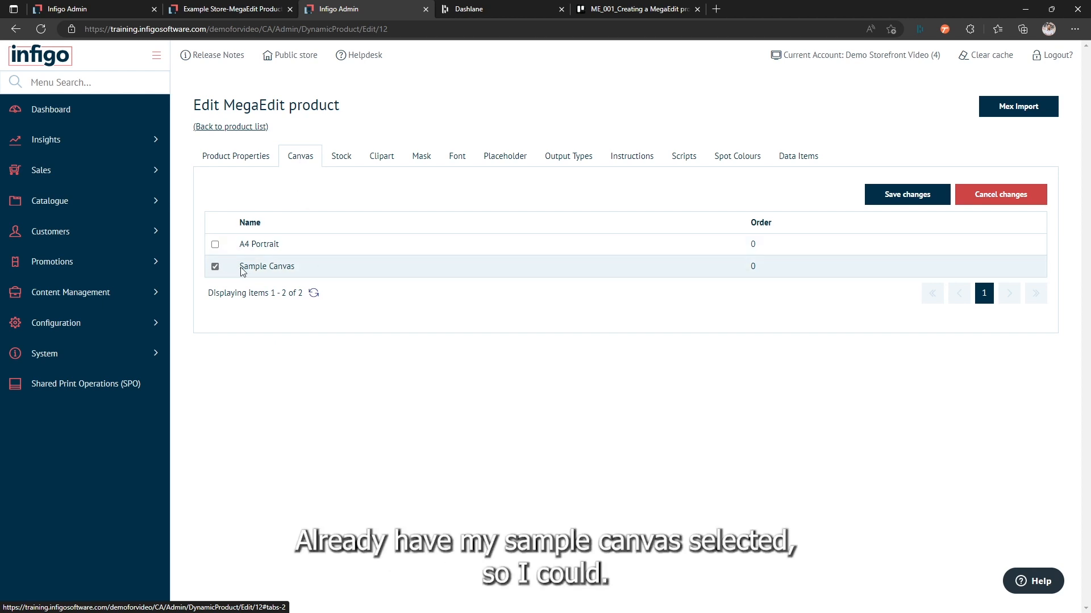
{"action": "left_click", "coordinate": [216, 245]}
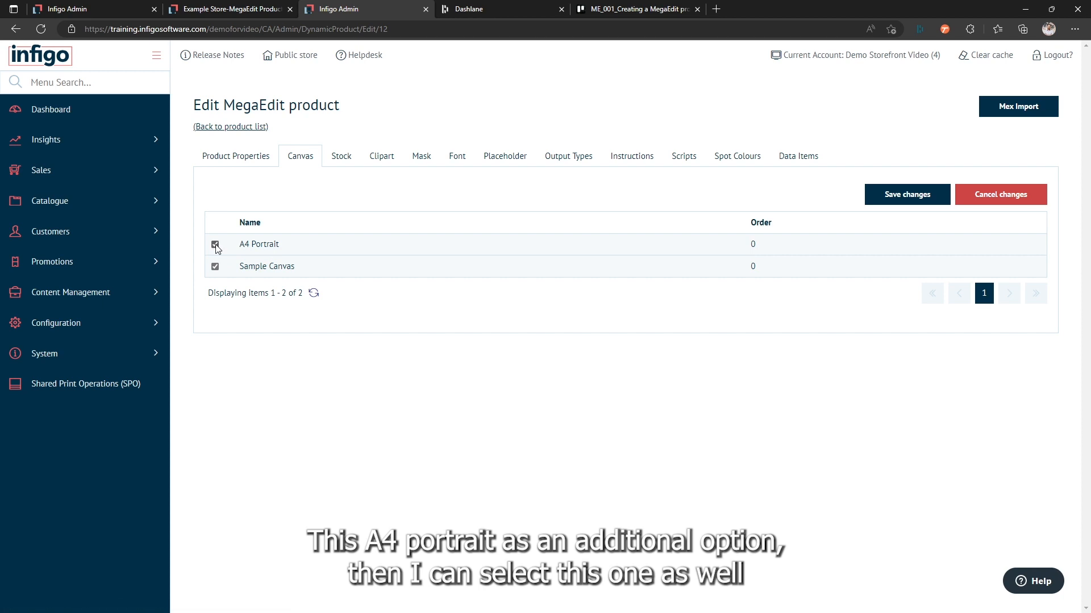
{"action": "left_click", "coordinate": [887, 198]}
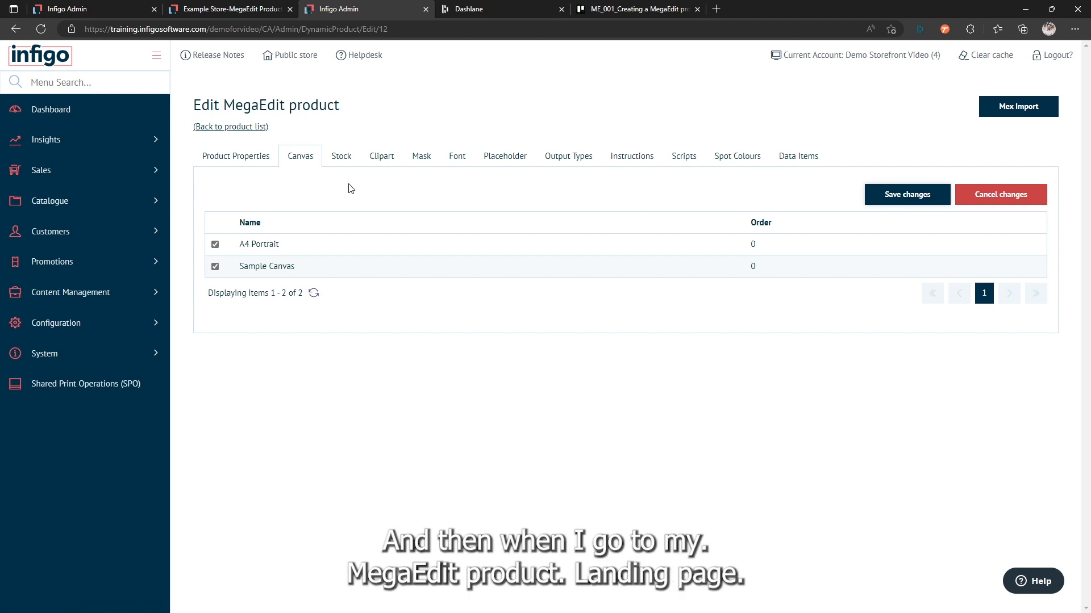
Step: Refresh the storefront page of MegaEdit Product Example ME_001 and check its available canvas choices
{"action": "left_click", "coordinate": [235, 9]}
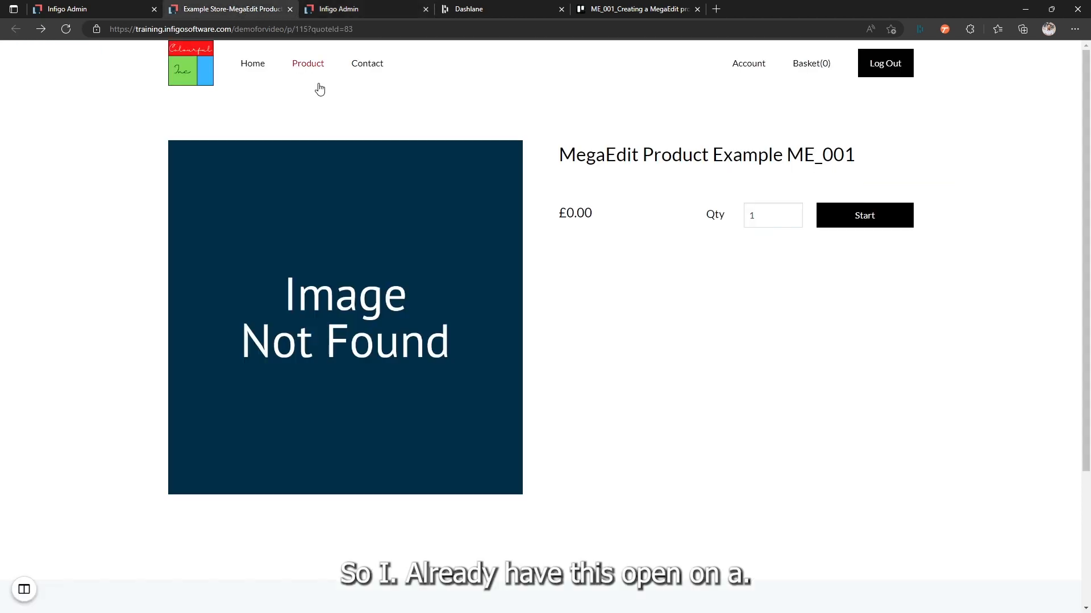
{"action": "left_click", "coordinate": [69, 30]}
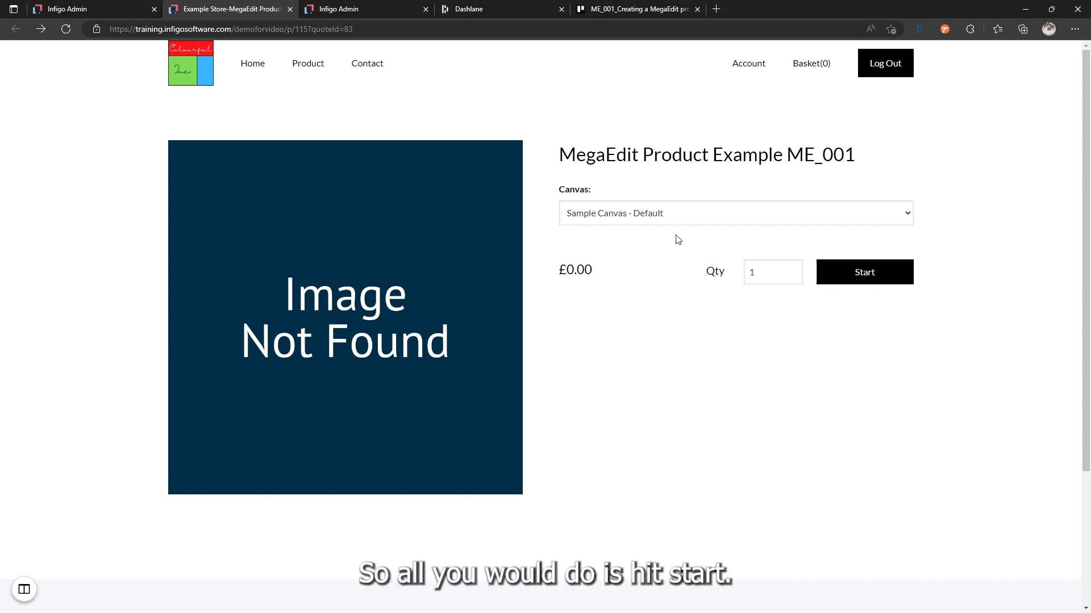
{"action": "left_click", "coordinate": [685, 218]}
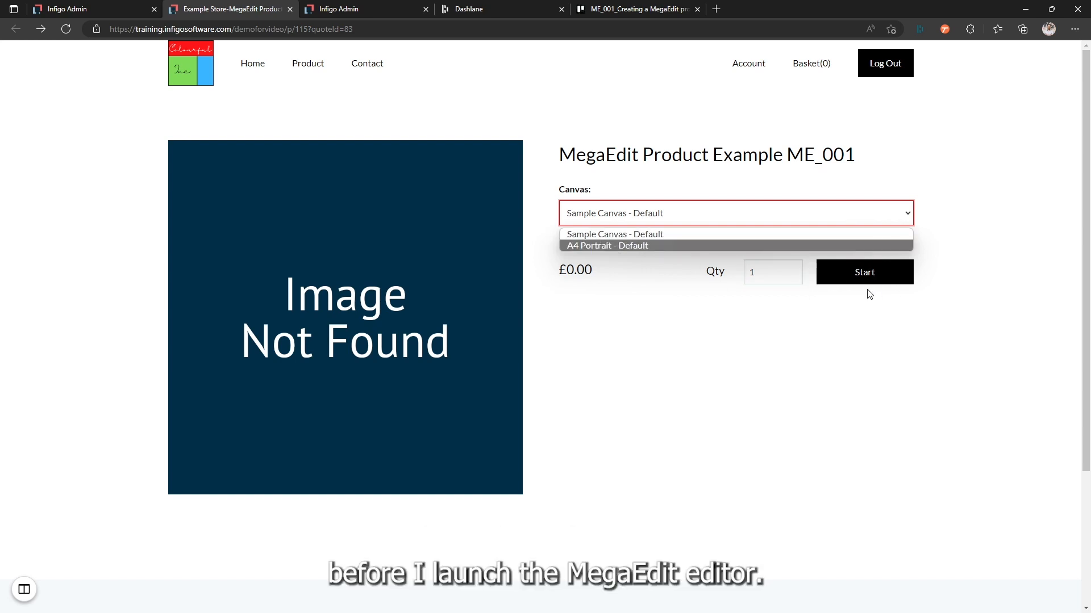
{"action": "left_click", "coordinate": [610, 328]}
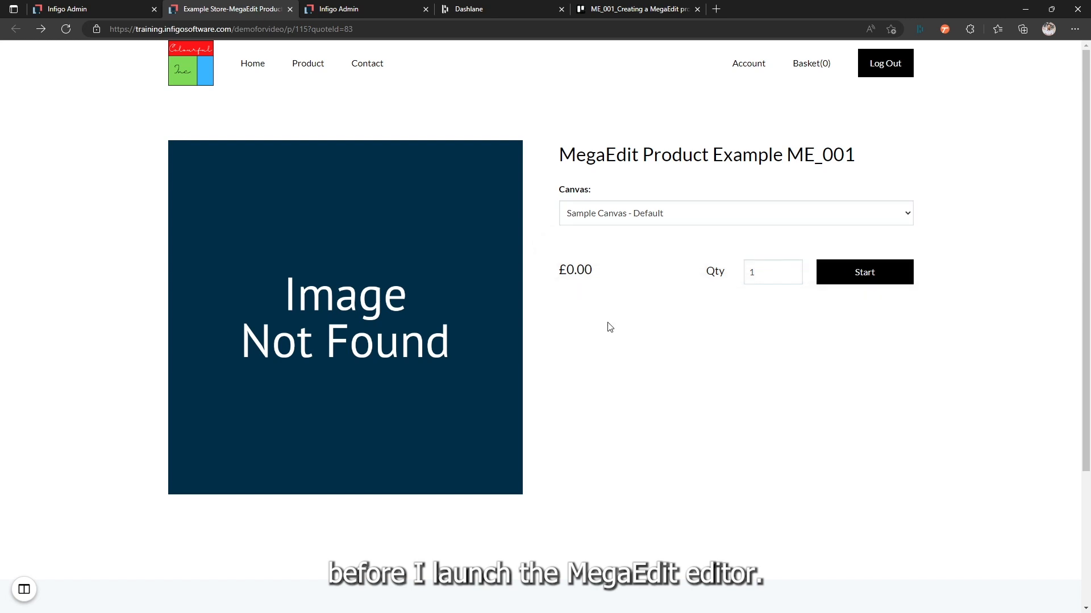
Step: Add a new MegaEdit canvas named Dynamic Canvas, keeping the default dimensions, and save it
{"action": "left_click", "coordinate": [98, 9]}
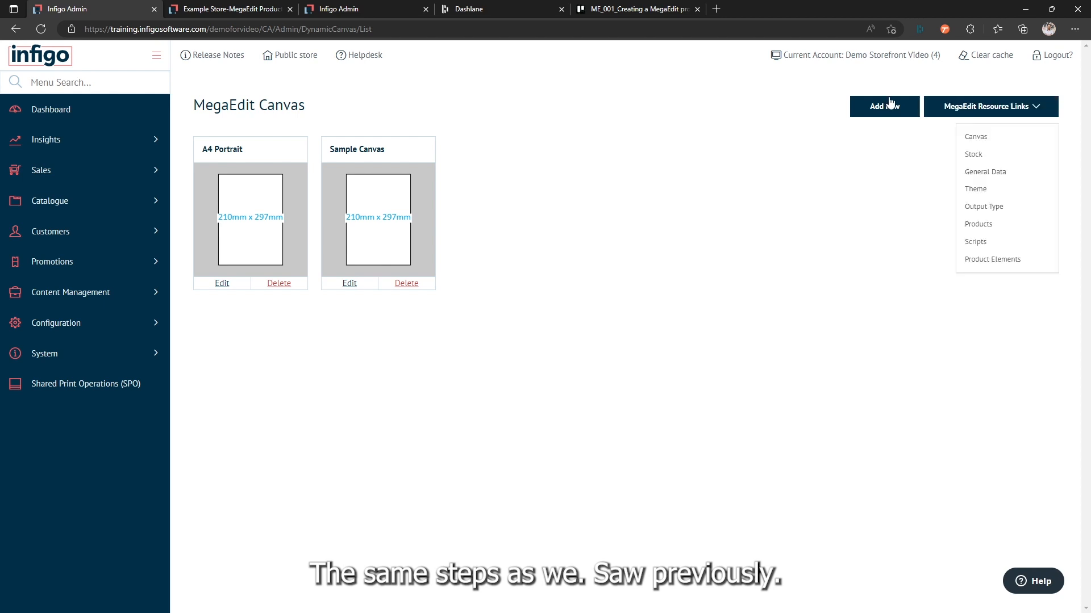
{"action": "left_click", "coordinate": [872, 115]}
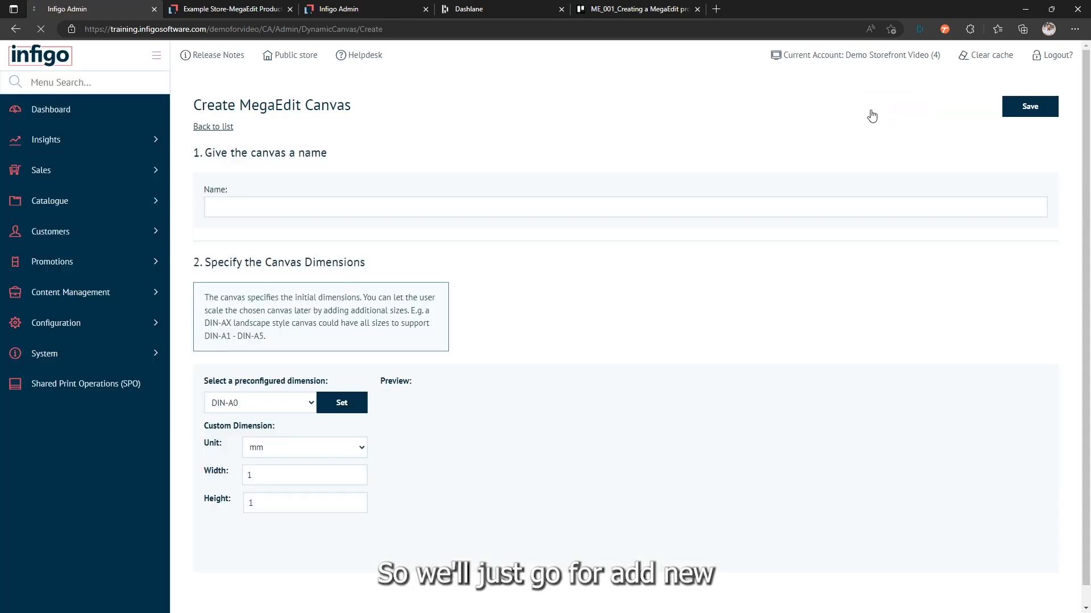
{"action": "left_click", "coordinate": [404, 211]}
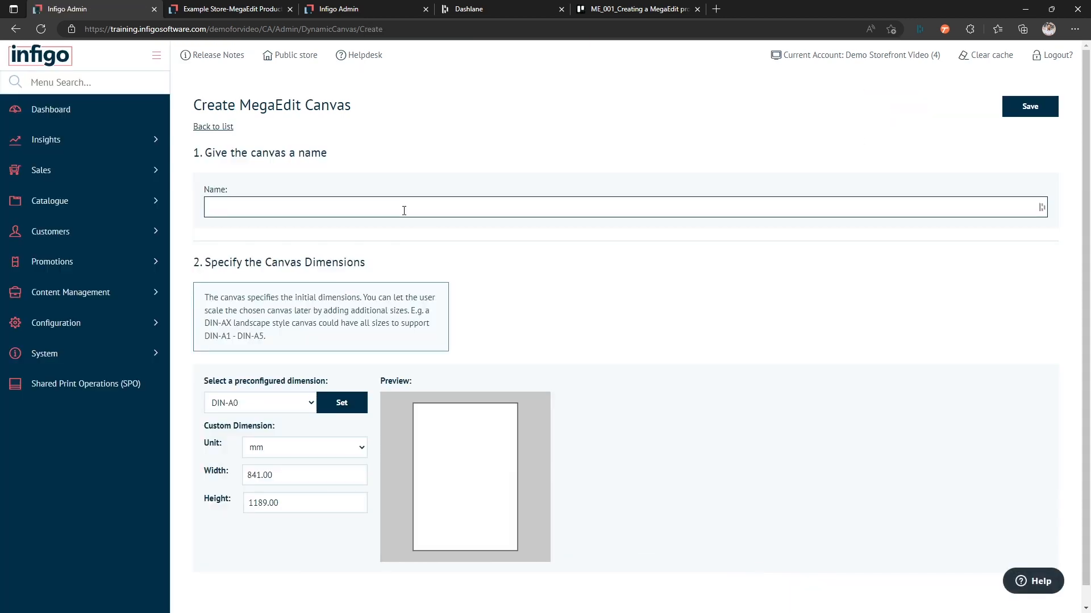
{"action": "type", "text": "D"}
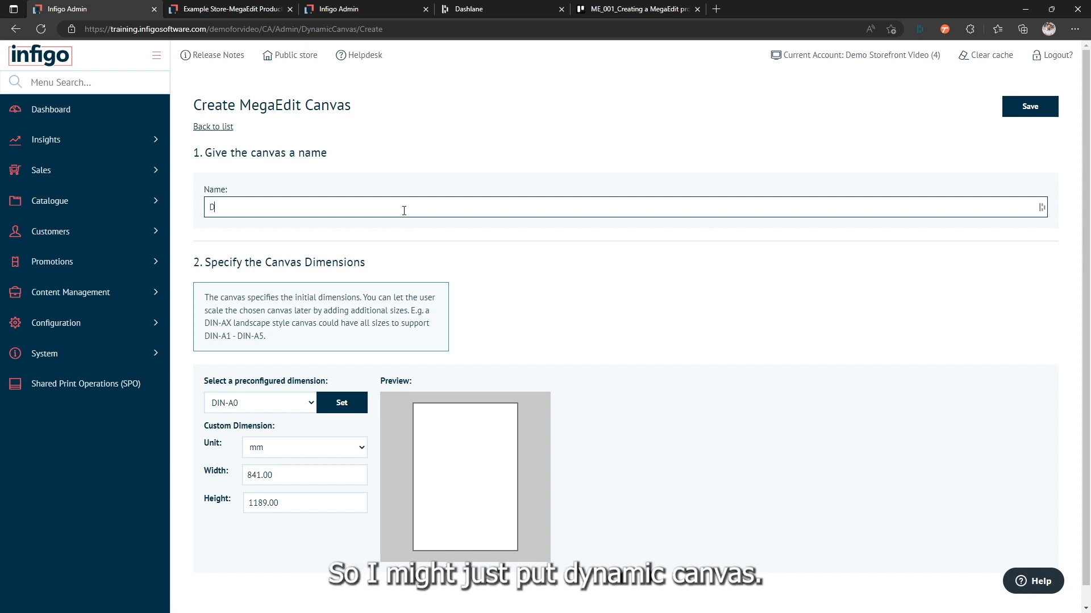
{"action": "type", "text": "ynamic Canvas"}
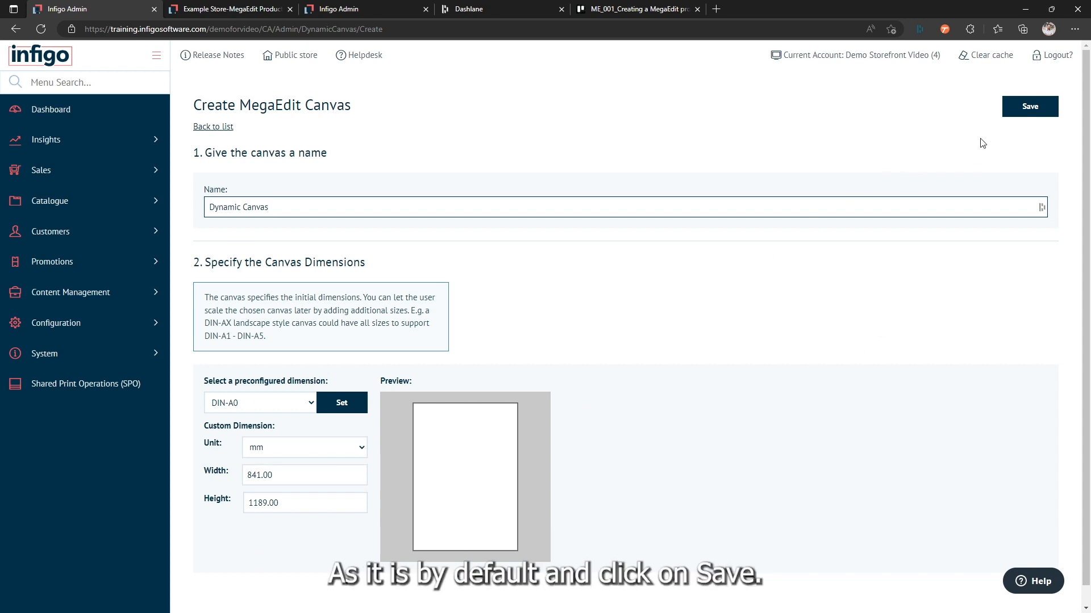
{"action": "left_click", "coordinate": [1021, 108]}
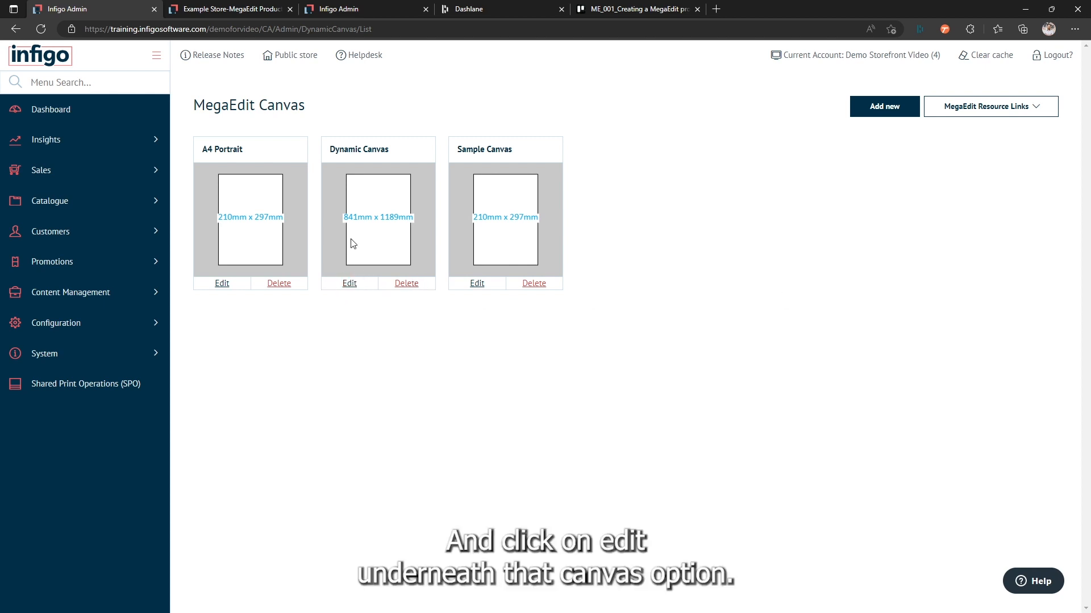
Step: Edit Dynamic Canvas and set its dynamic size to a minimum width of 100 mm and a maximum width of 1000 mm
{"action": "left_click", "coordinate": [350, 283]}
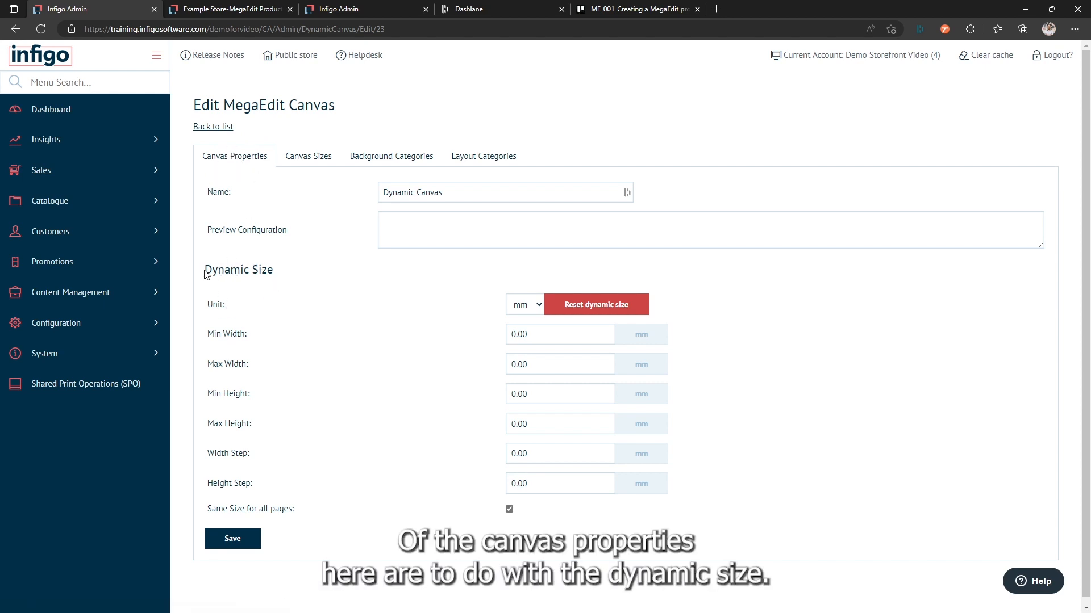
{"action": "left_click_drag", "start_coordinate": [205, 273], "coordinate": [274, 273]}
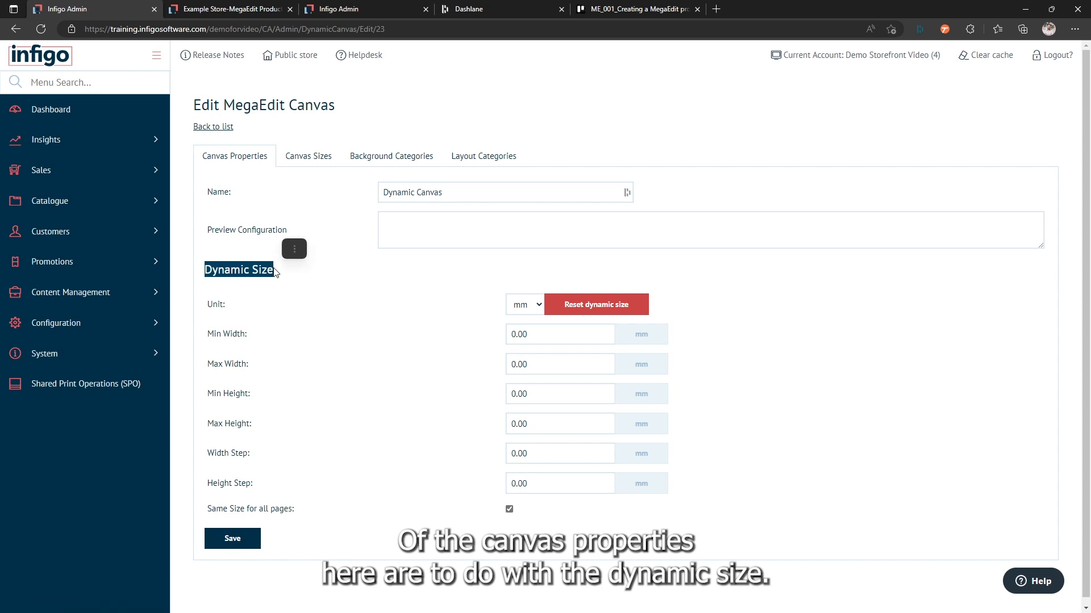
{"action": "left_click", "coordinate": [288, 297]}
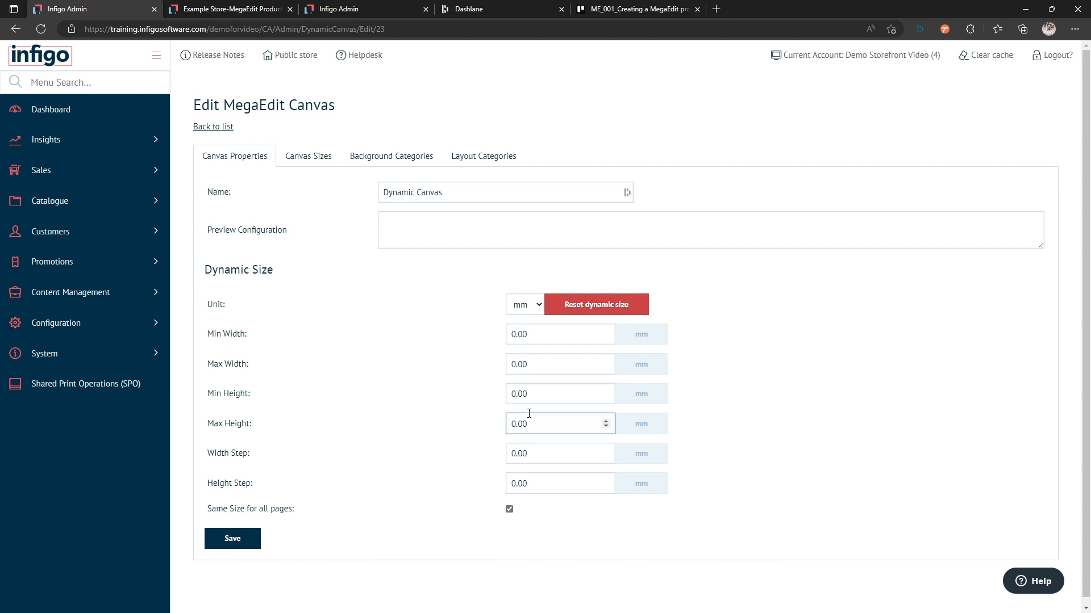
{"action": "double_click", "coordinate": [538, 336]}
{"action": "type", "text": "1"}
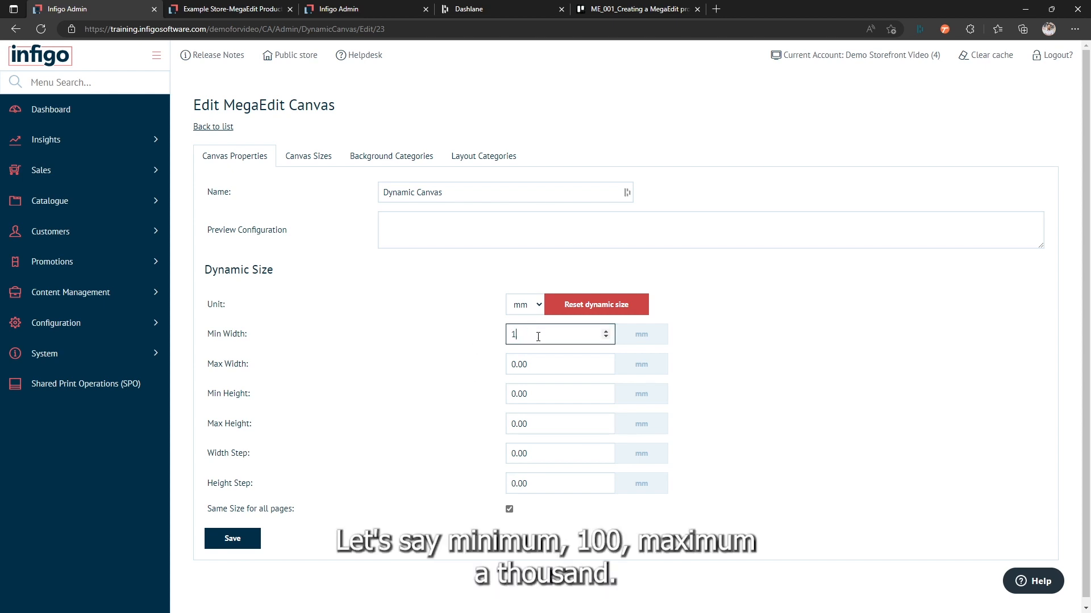
{"action": "type", "text": "00"}
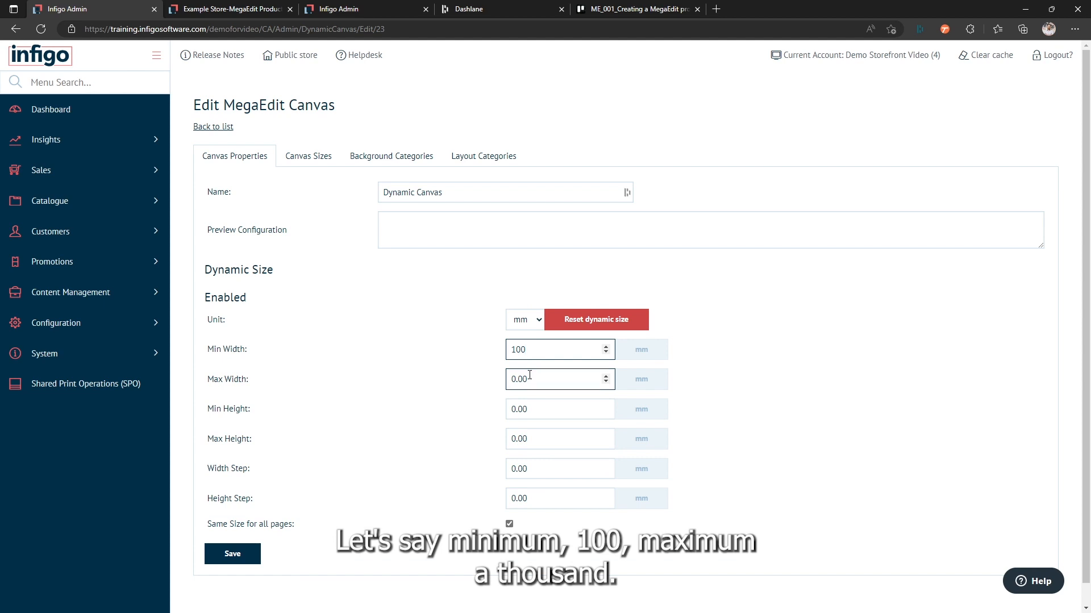
{"action": "double_click", "coordinate": [530, 376]}
{"action": "type", "text": "1000"}
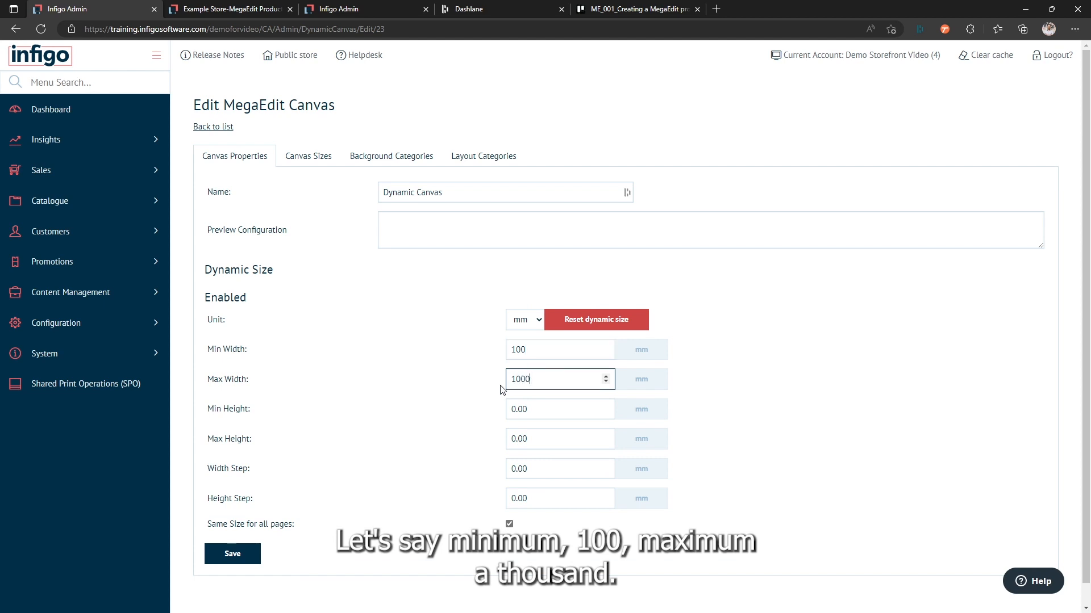
Step: Set the canvas's minimum height to 100 mm and maximum height to 1000 mm, keeping millimetres as the unit
{"action": "double_click", "coordinate": [528, 408]}
{"action": "type", "text": "1"}
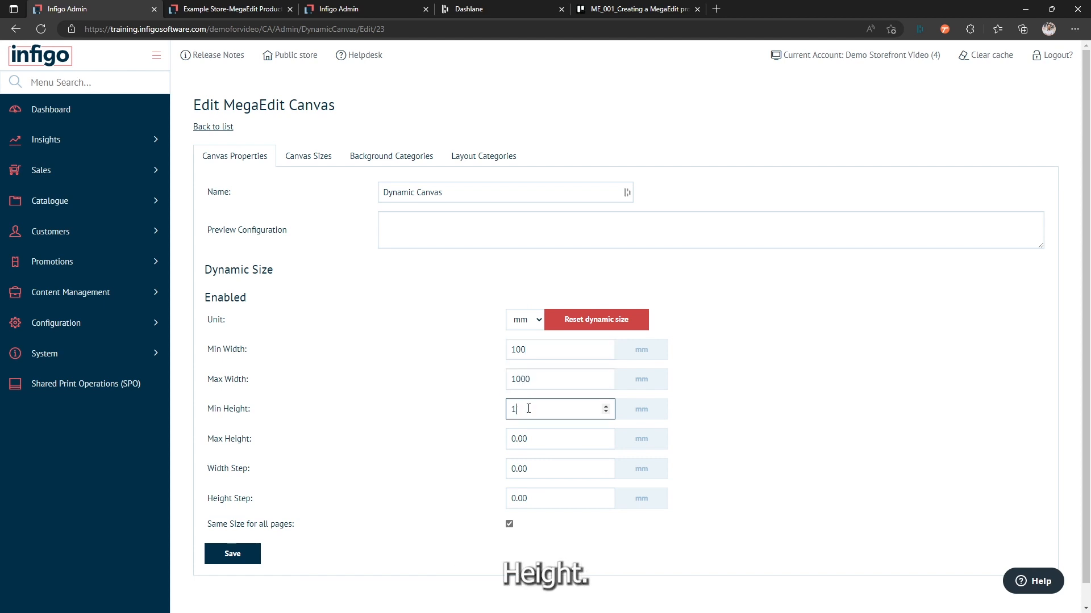
{"action": "type", "text": "00"}
{"action": "double_click", "coordinate": [540, 439]}
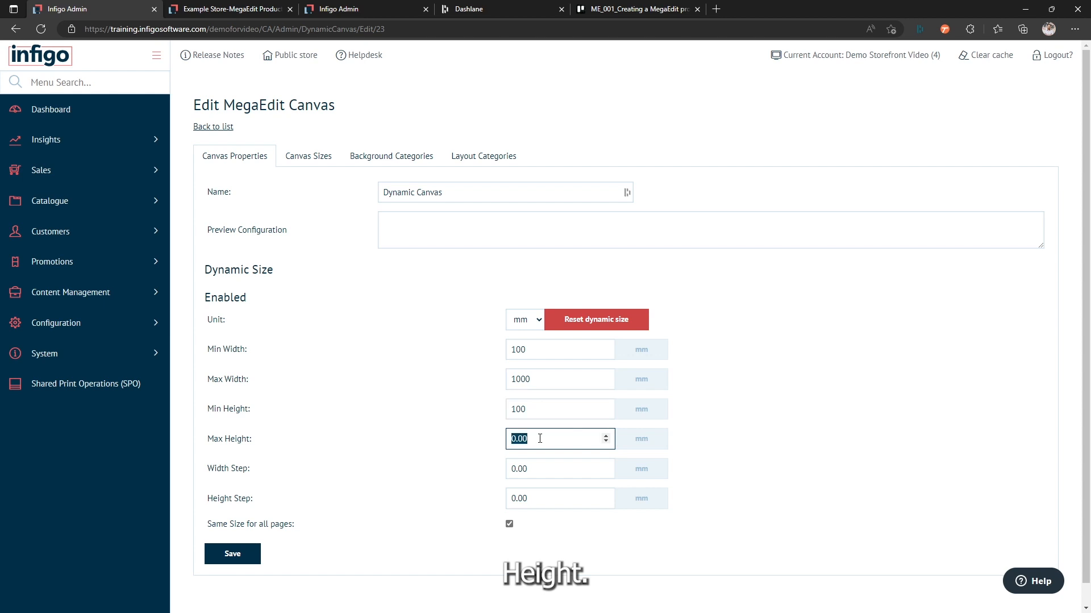
{"action": "type", "text": "1000"}
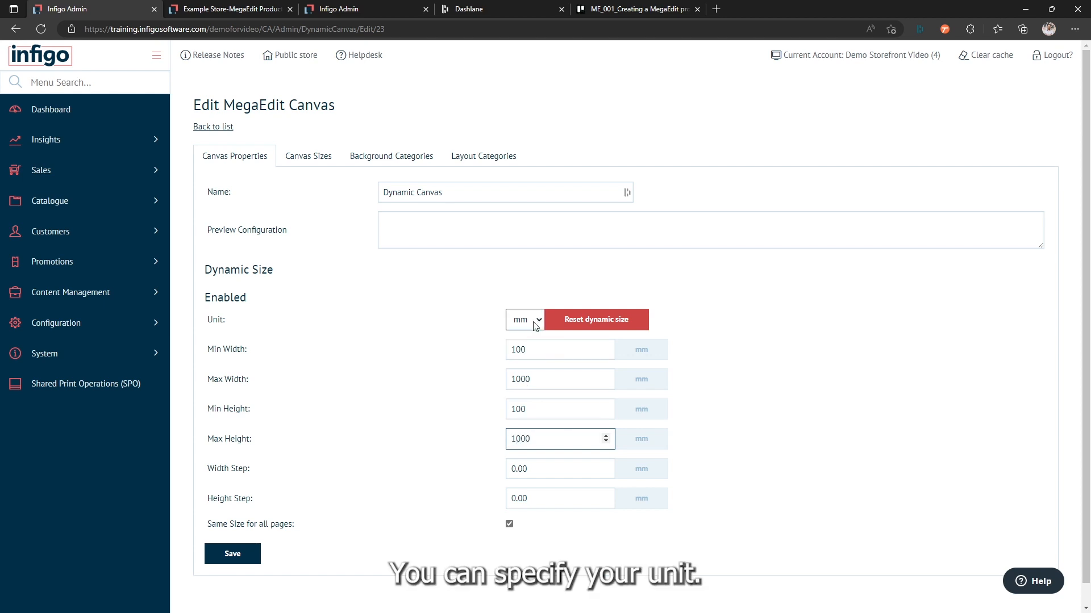
{"action": "left_click", "coordinate": [523, 326]}
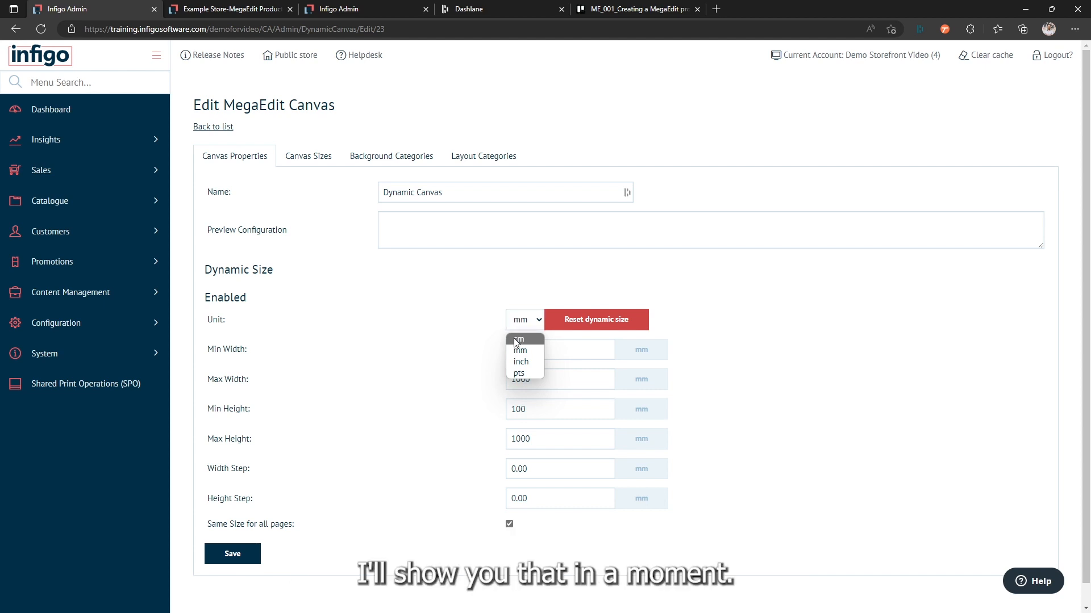
{"action": "left_click", "coordinate": [453, 331]}
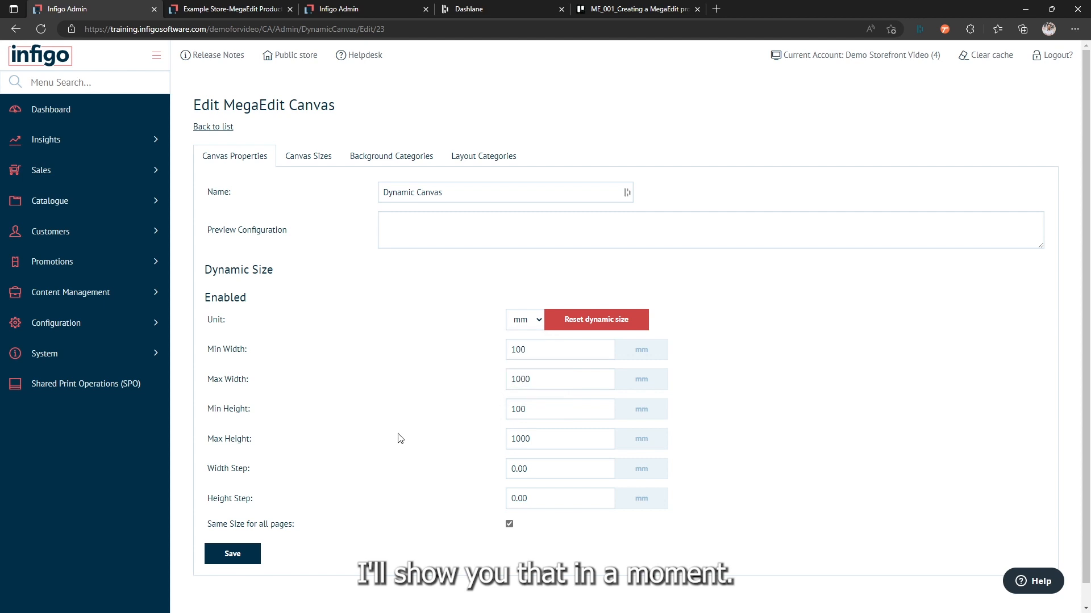
Step: Set both the width step and the height step to 100 mm and save the canvas
{"action": "left_click", "coordinate": [527, 471]}
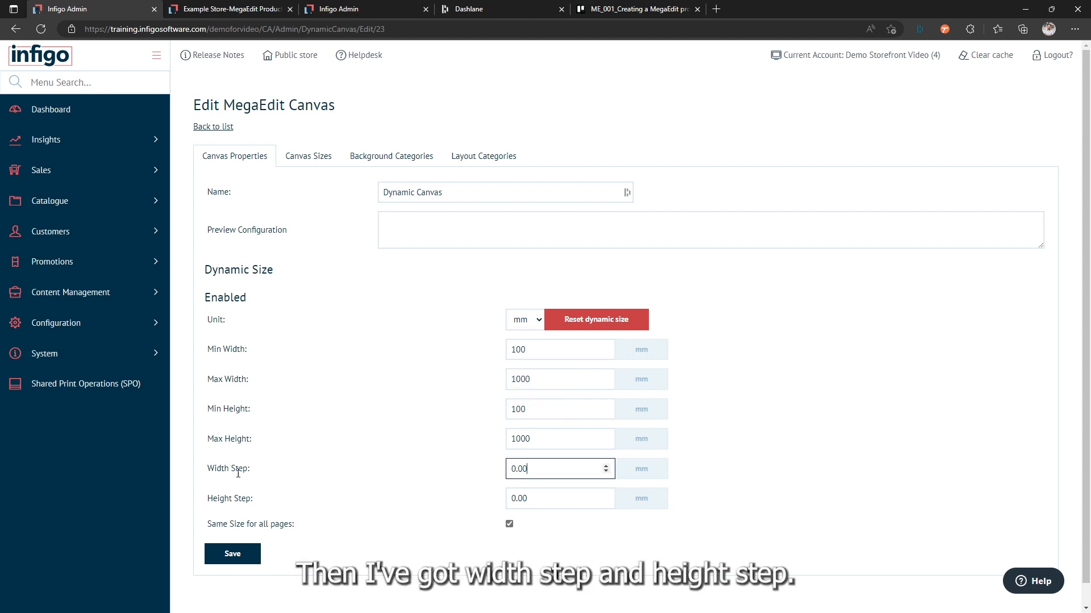
{"action": "left_click_drag", "start_coordinate": [530, 469], "coordinate": [509, 499]}
{"action": "type", "text": "100"}
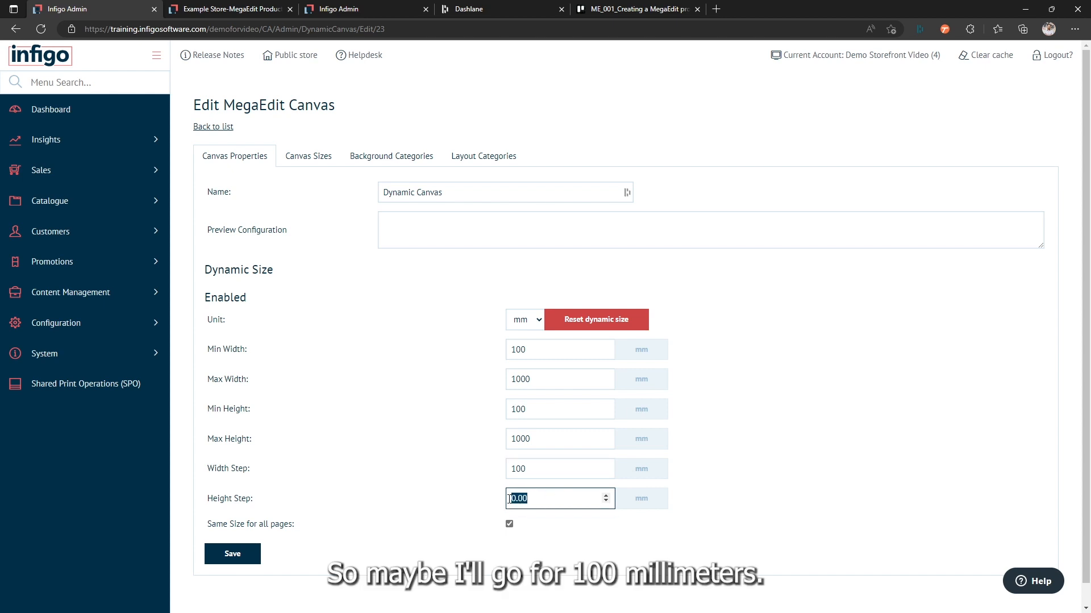
{"action": "type", "text": "100"}
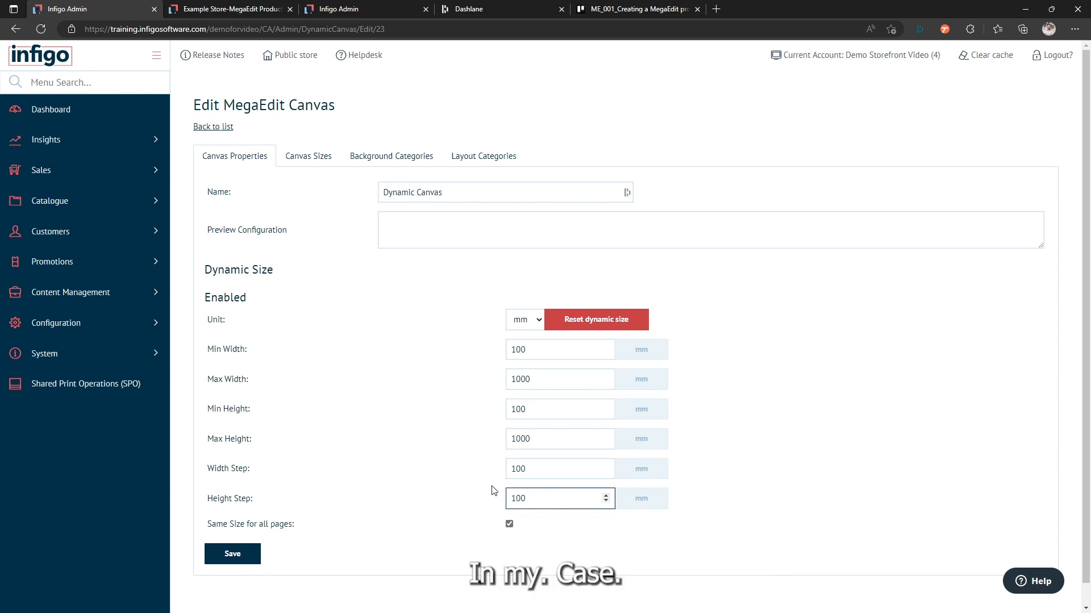
{"action": "left_click", "coordinate": [494, 491]}
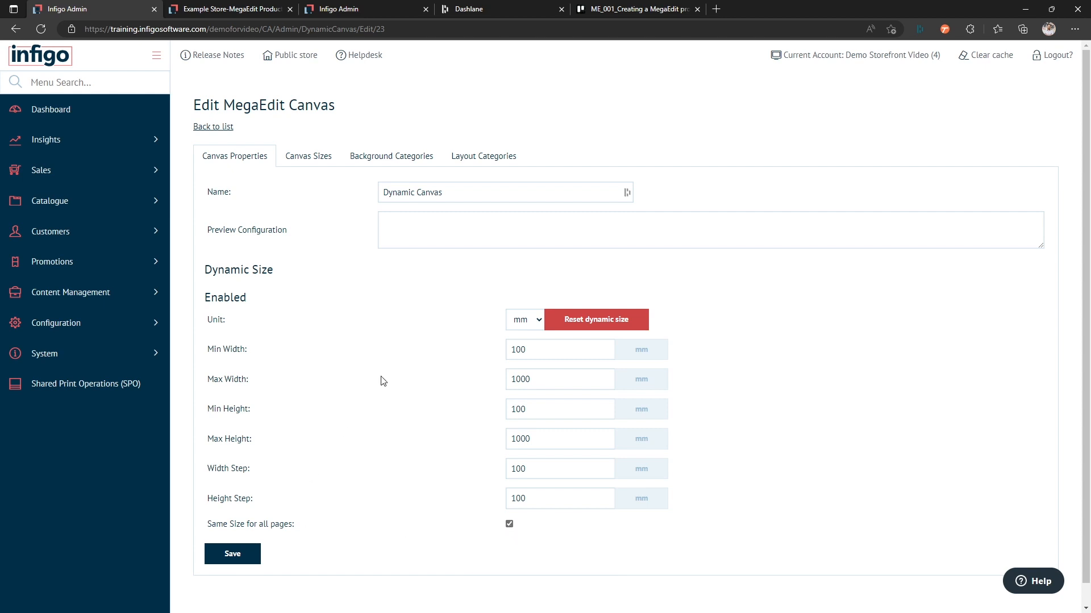
{"action": "left_click", "coordinate": [230, 562]}
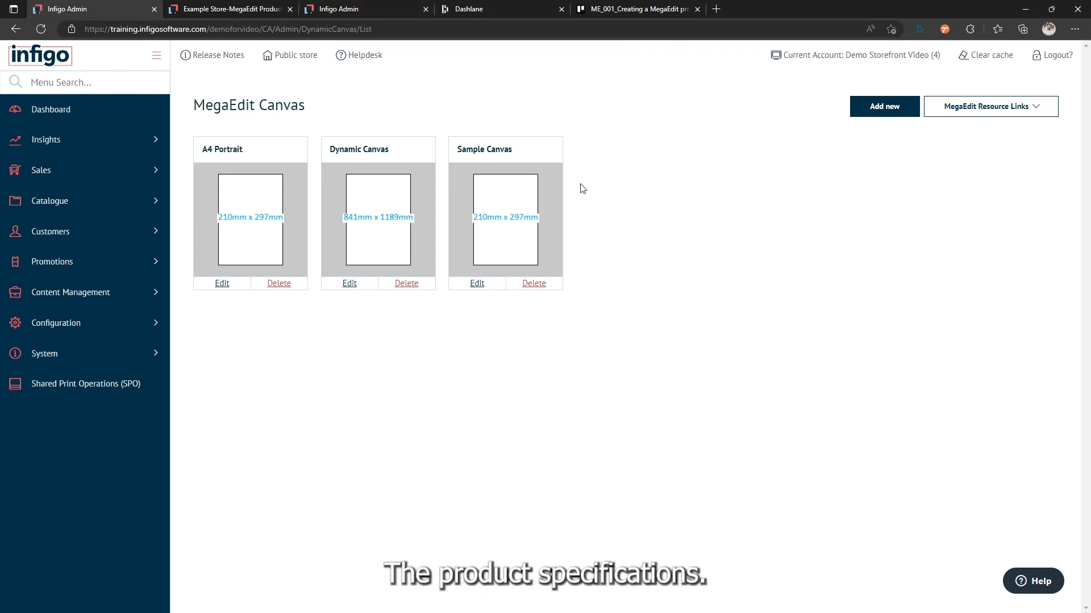
Step: Open the MegaEdit products list in a new browser tab, keeping the canvas list open, and switch to it
{"action": "left_click", "coordinate": [975, 110]}
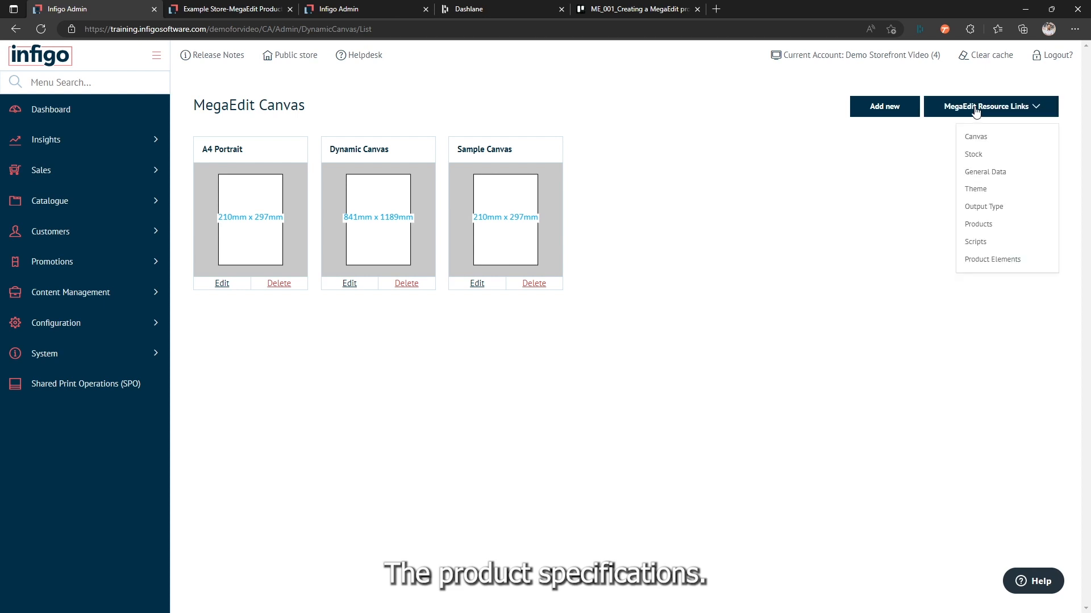
{"action": "right_click", "coordinate": [980, 227]}
{"action": "left_click", "coordinate": [975, 234]}
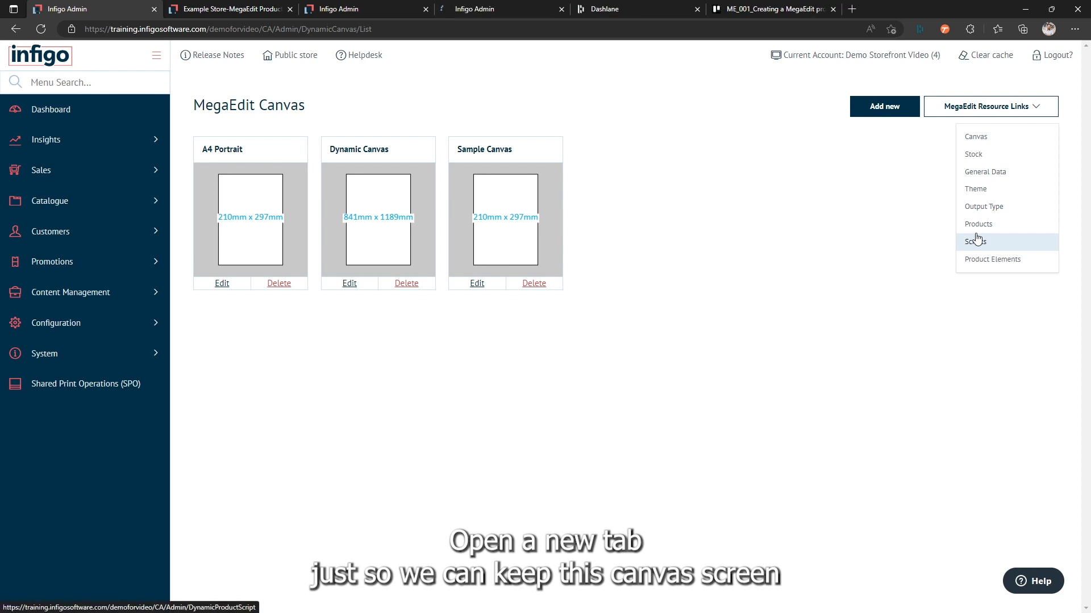
{"action": "left_click", "coordinate": [486, 8]}
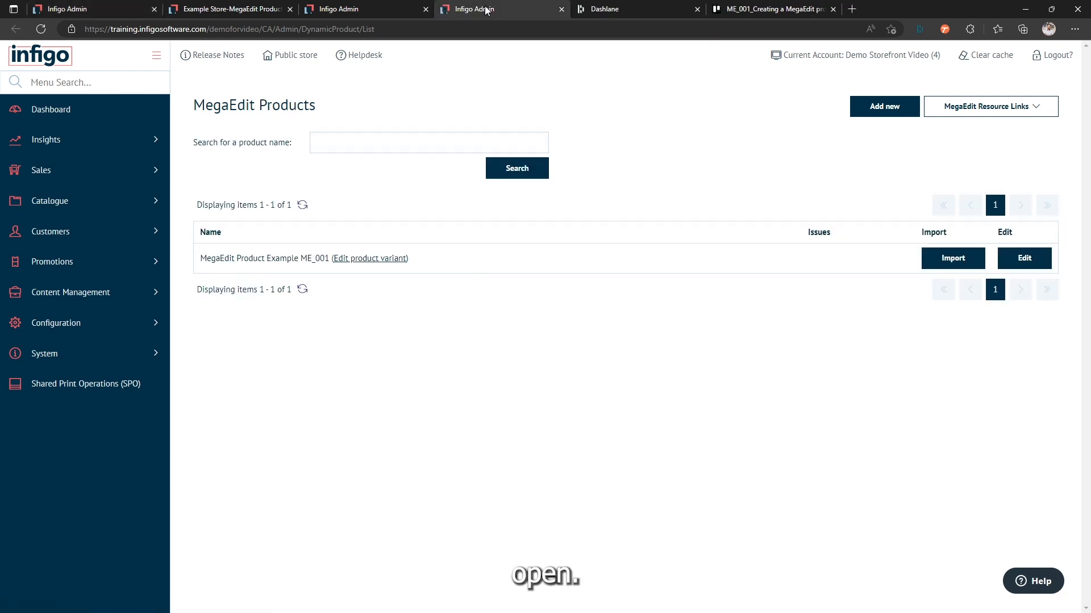
Step: Edit MegaEdit Product Example ME_001 so that Dynamic Canvas is its only selected canvas, and save the changes
{"action": "left_click", "coordinate": [1015, 262]}
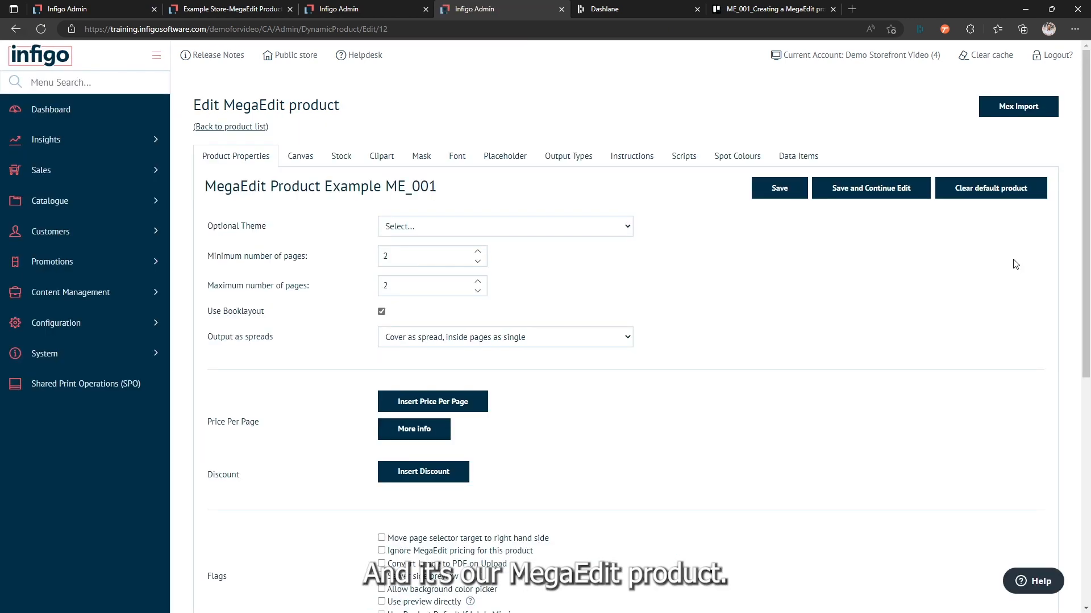
{"action": "left_click", "coordinate": [293, 161]}
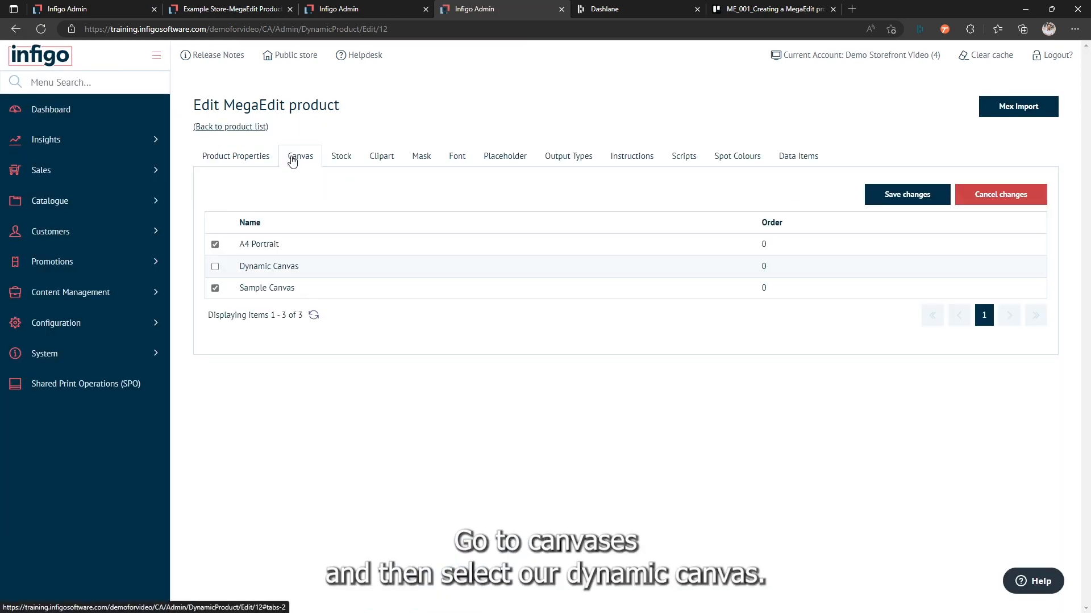
{"action": "left_click", "coordinate": [215, 268]}
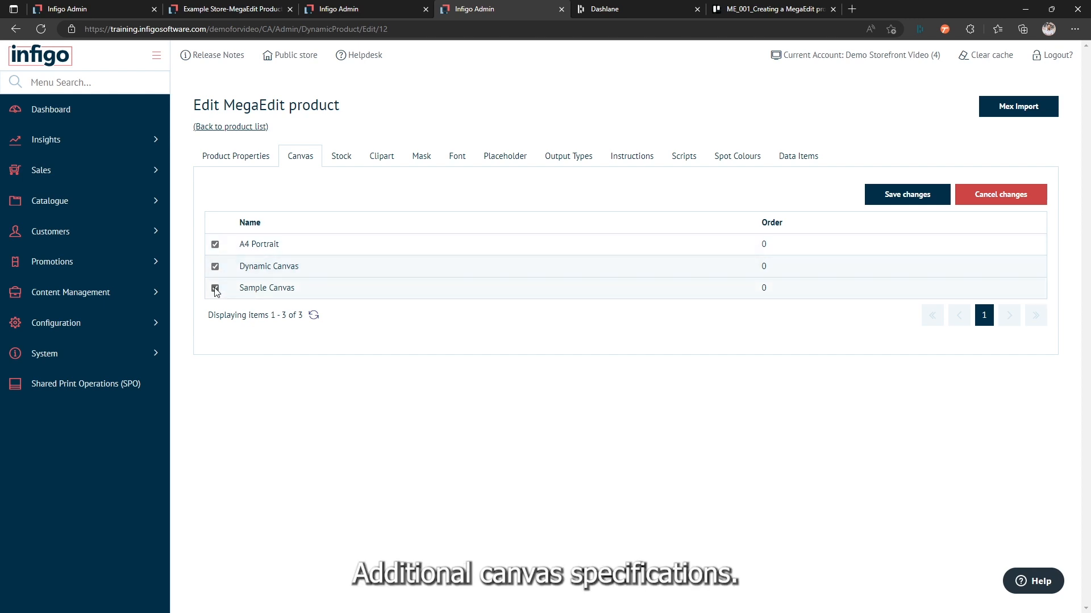
{"action": "left_click", "coordinate": [216, 245]}
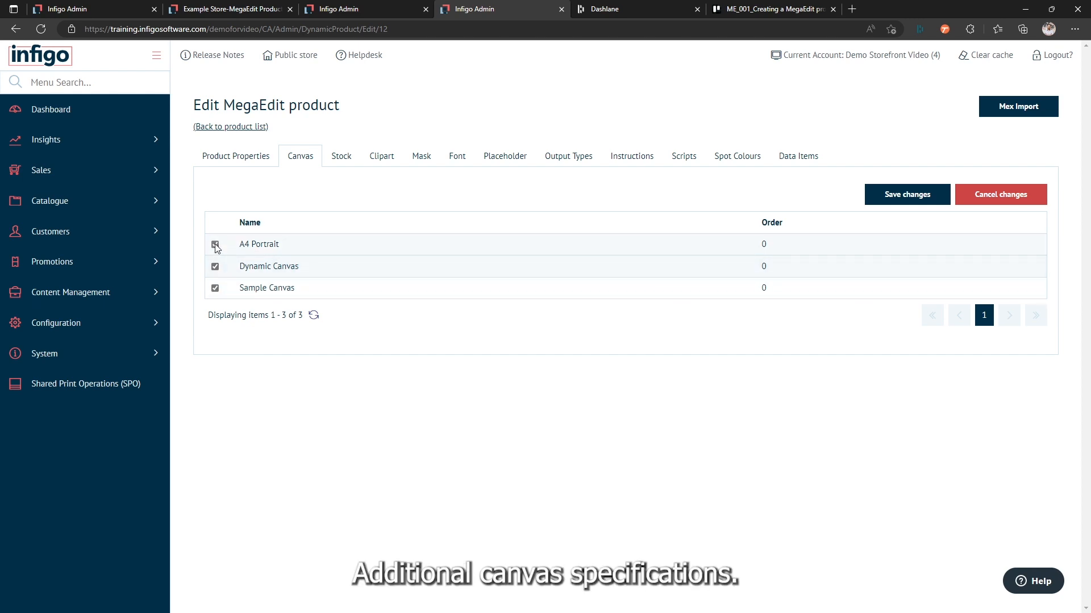
{"action": "left_click", "coordinate": [215, 288]}
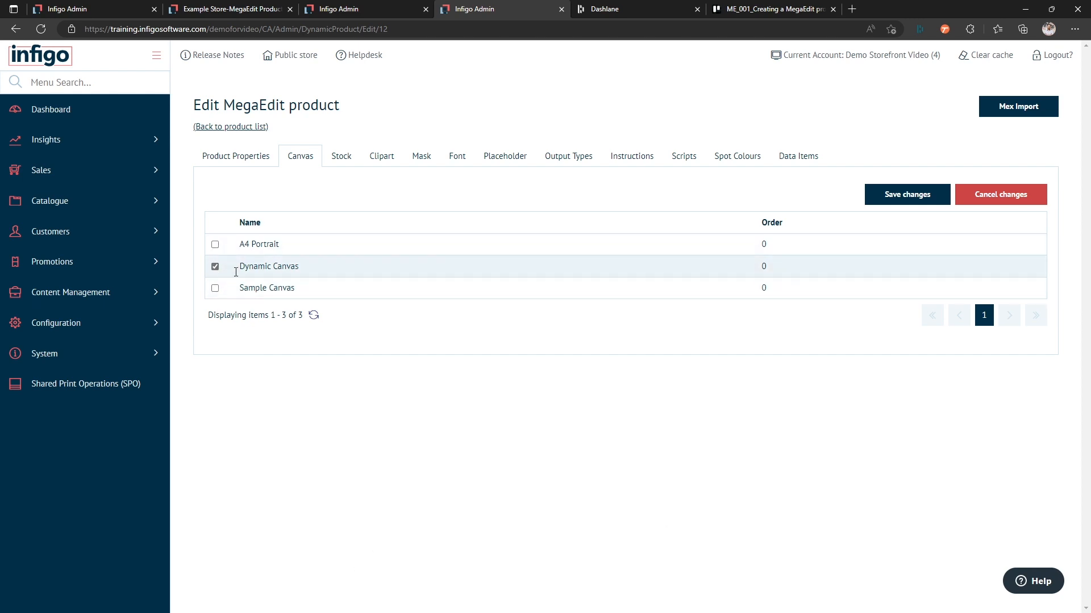
{"action": "left_click", "coordinate": [906, 202]}
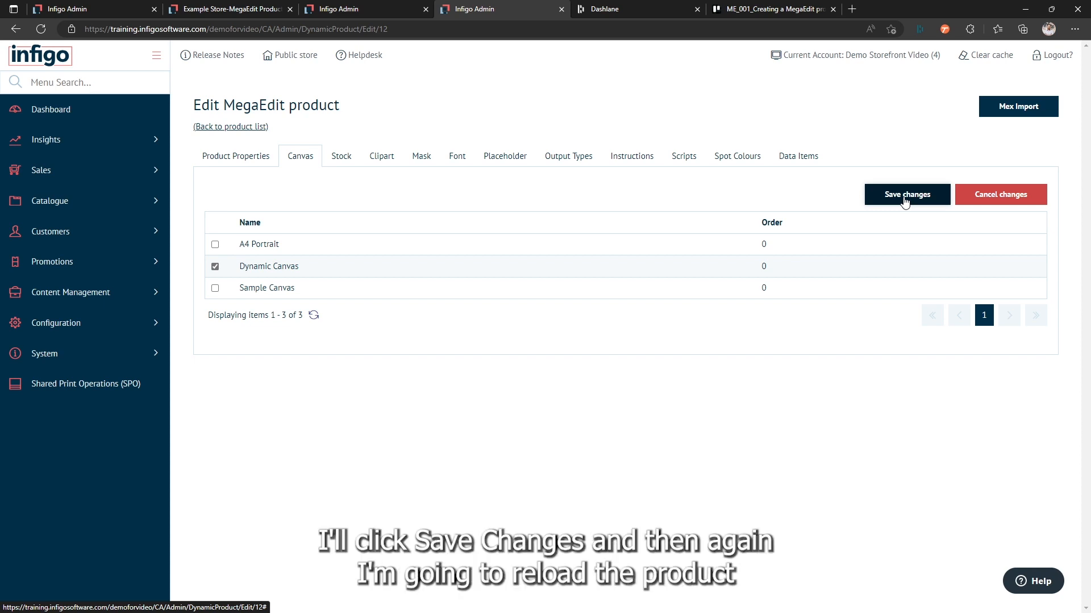
Step: Reload the product's storefront page and set the canvas width to 500 mm with its slider
{"action": "left_click", "coordinate": [222, 13]}
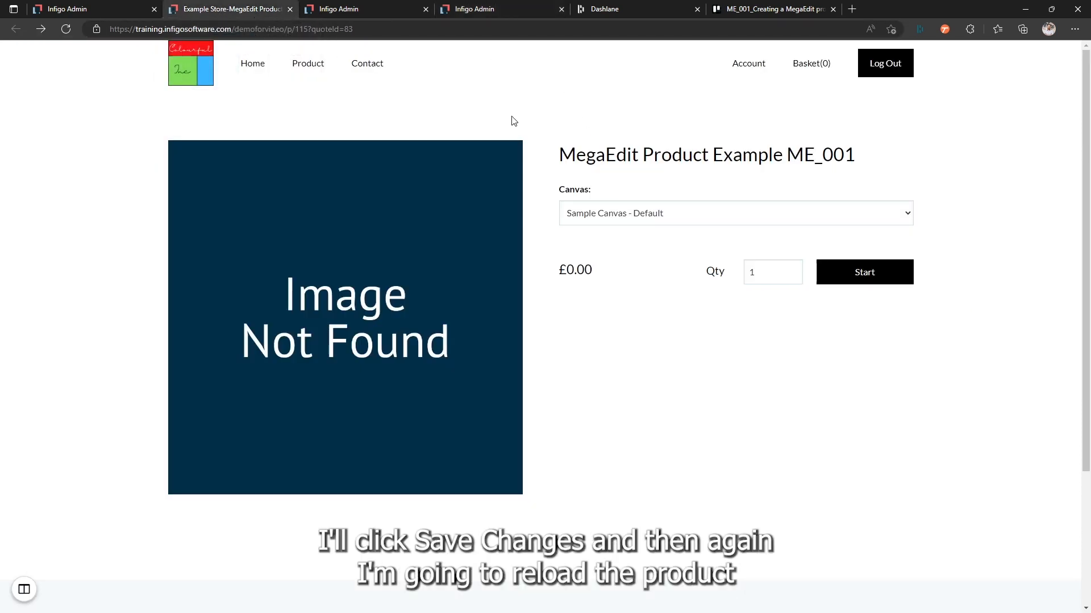
{"action": "left_click", "coordinate": [66, 31]}
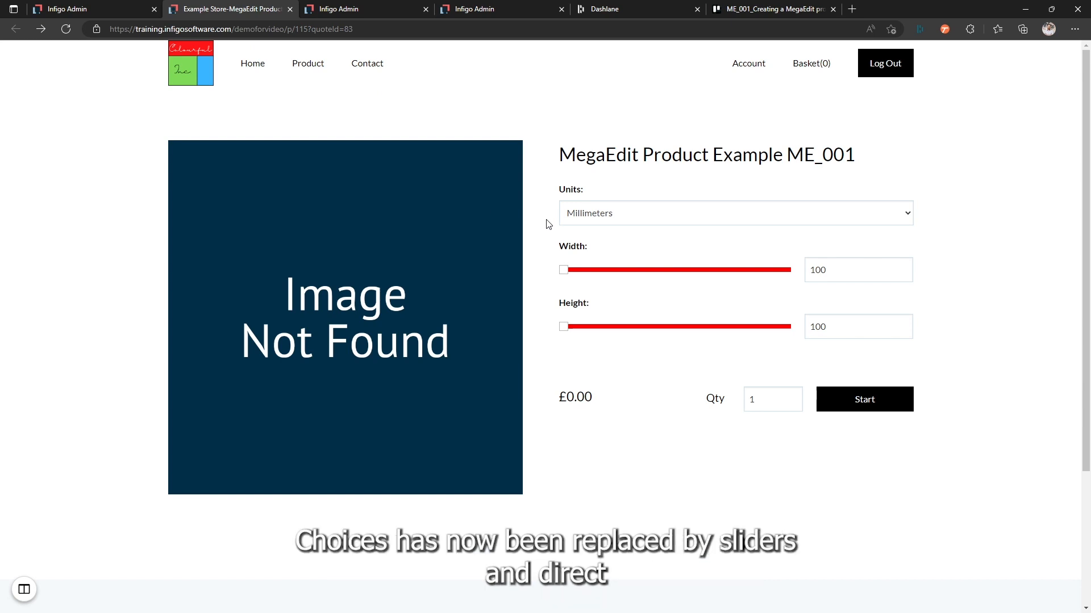
{"action": "left_click", "coordinate": [850, 276]}
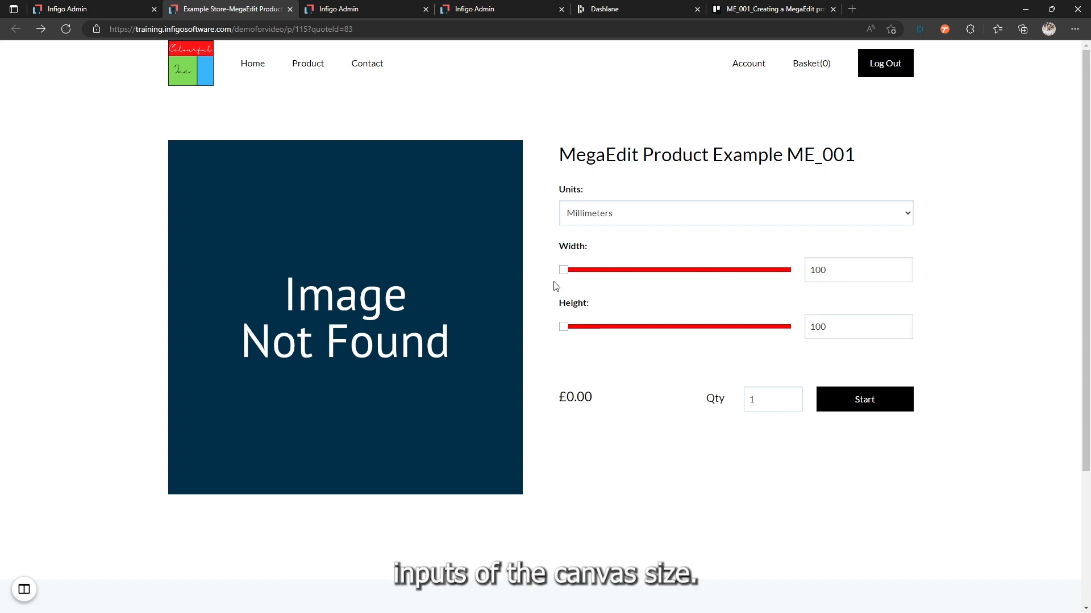
{"action": "left_click_drag", "start_coordinate": [563, 270], "coordinate": [672, 272]}
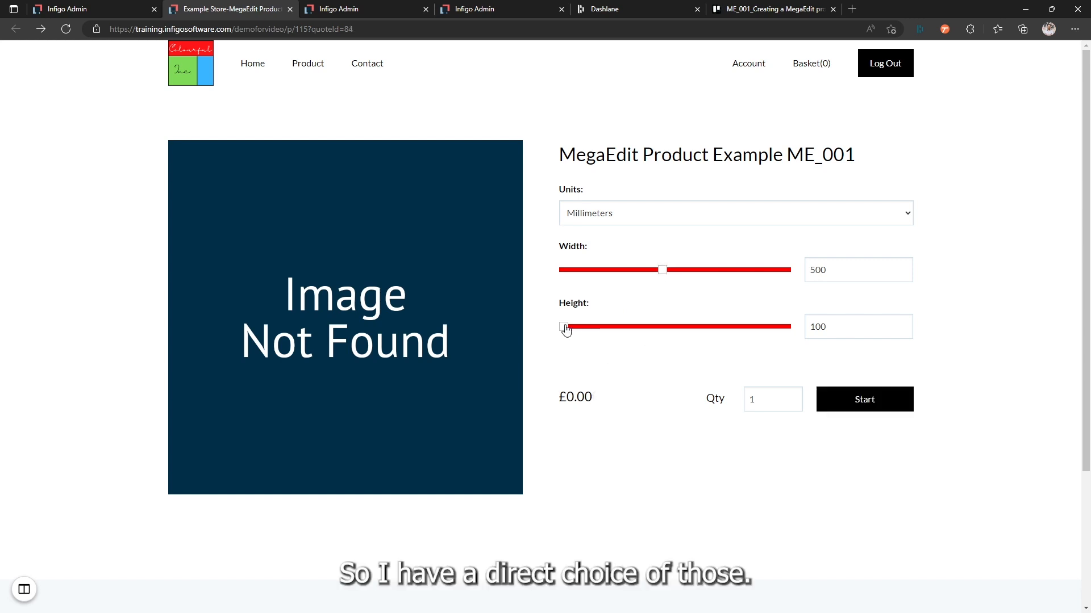
Step: Set the product's canvas height to 300 mm and its width to 700 mm with the sliders
{"action": "left_click_drag", "start_coordinate": [565, 328], "coordinate": [614, 327]}
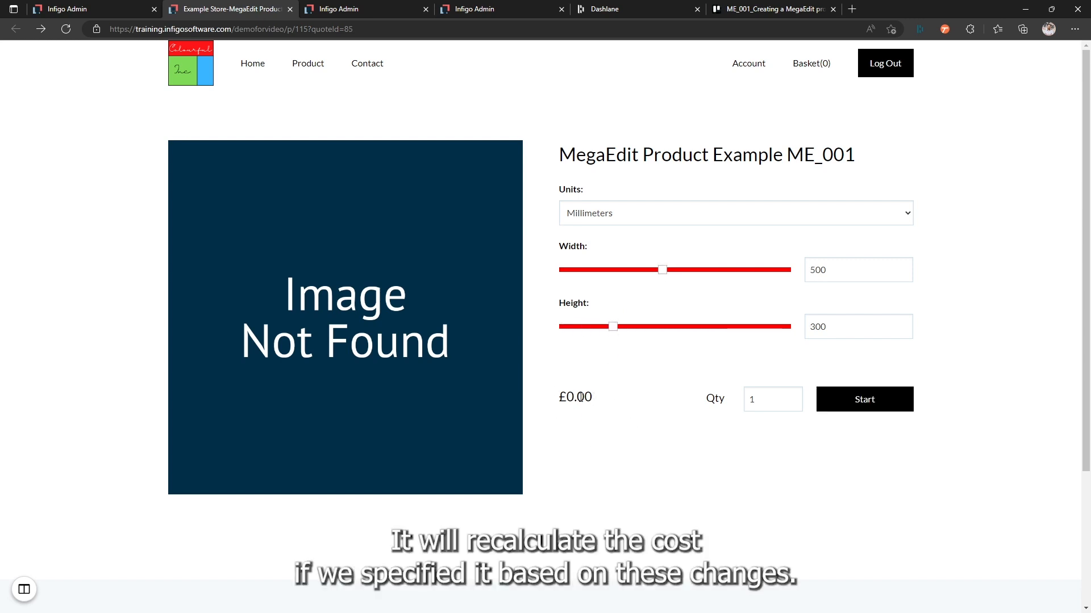
{"action": "left_click_drag", "start_coordinate": [663, 270], "coordinate": [712, 272]}
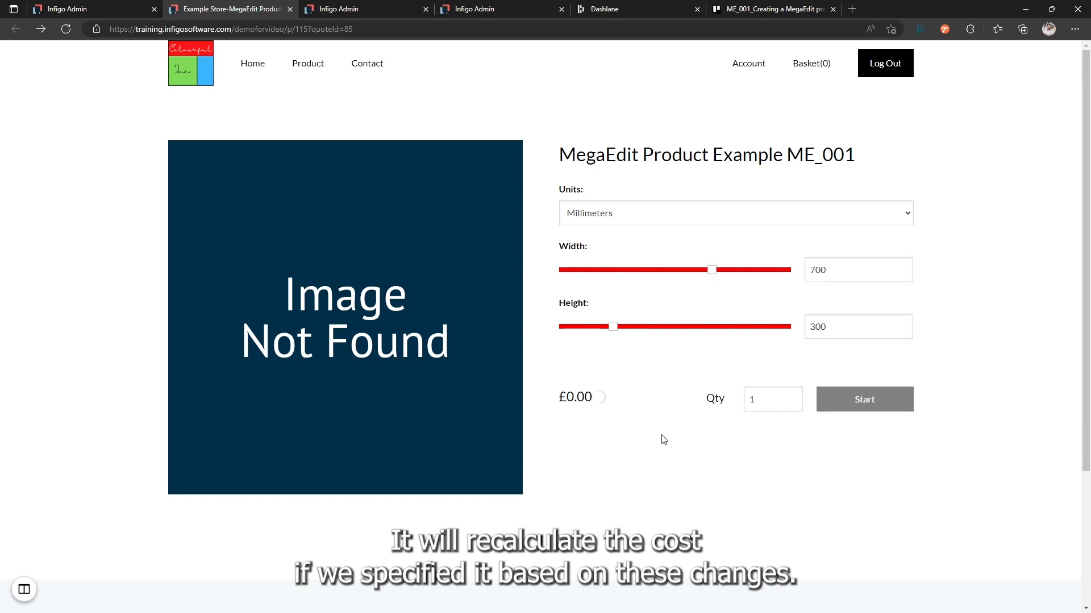
Step: Switch the product's units to Inches, try the width slider, and return the units to Millimeters
{"action": "left_click", "coordinate": [659, 220]}
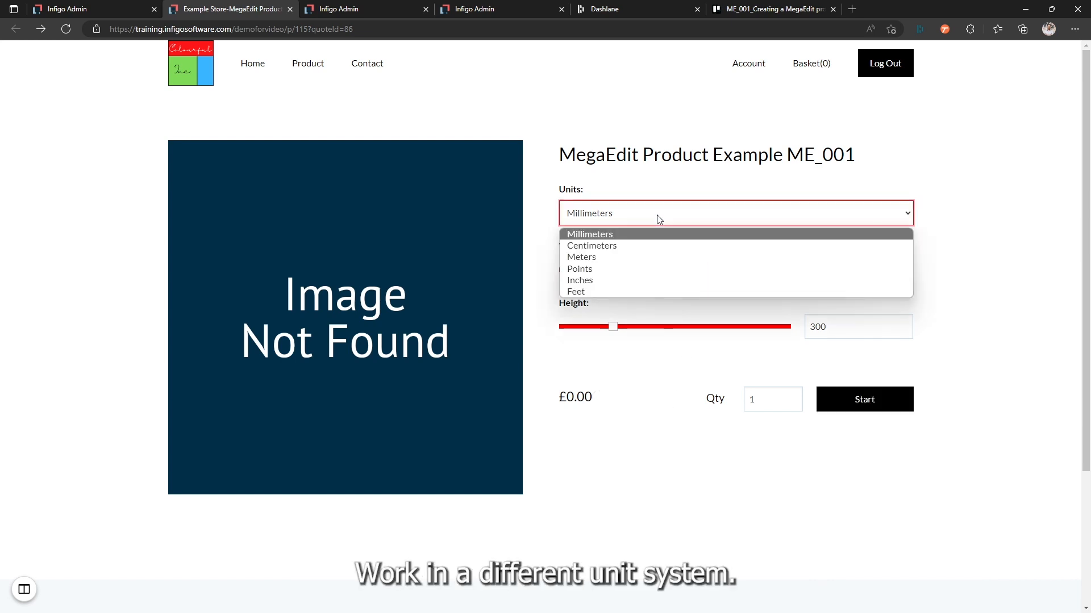
{"action": "left_click", "coordinate": [621, 280]}
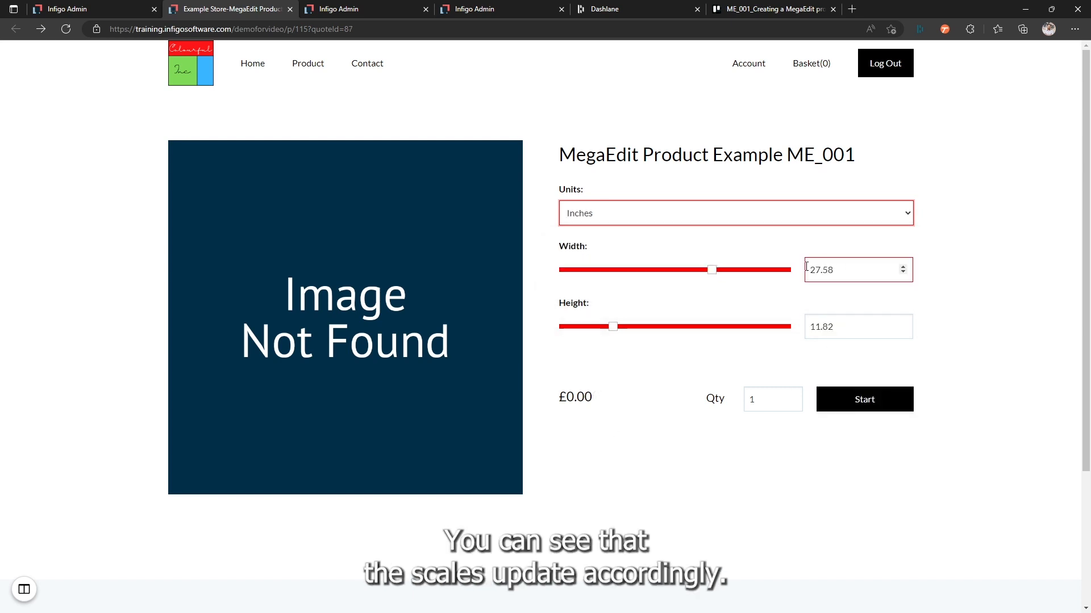
{"action": "left_click_drag", "start_coordinate": [707, 277], "coordinate": [783, 278]}
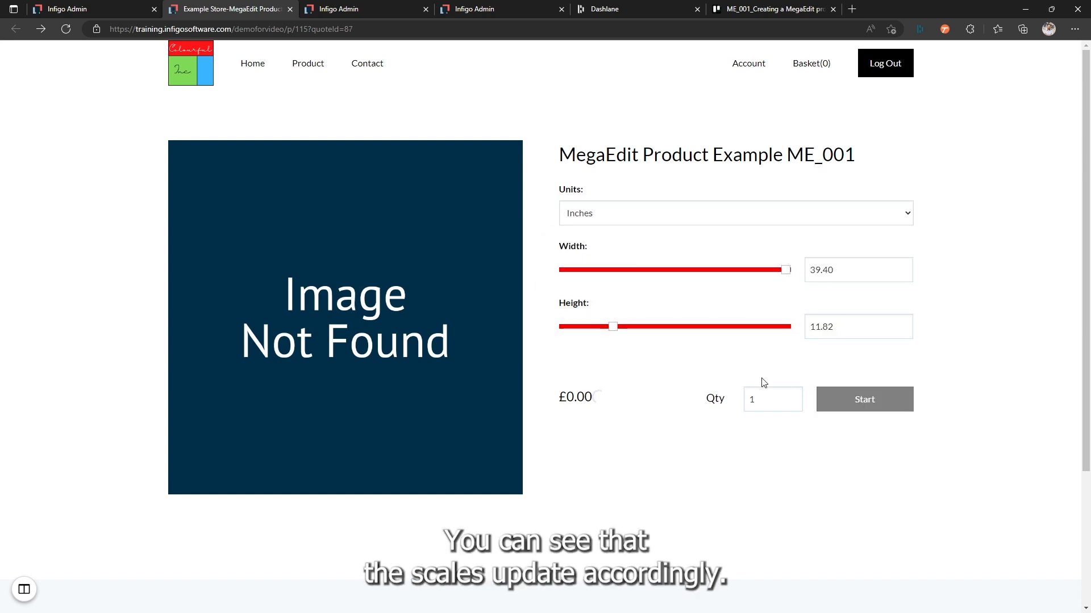
{"action": "left_click", "coordinate": [605, 214]}
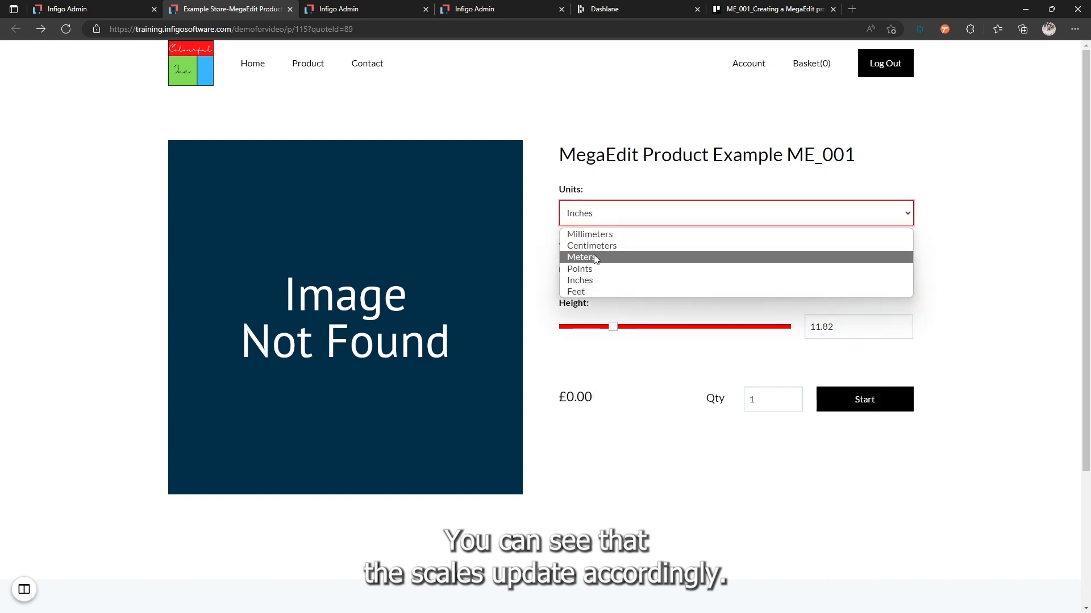
{"action": "left_click", "coordinate": [594, 234]}
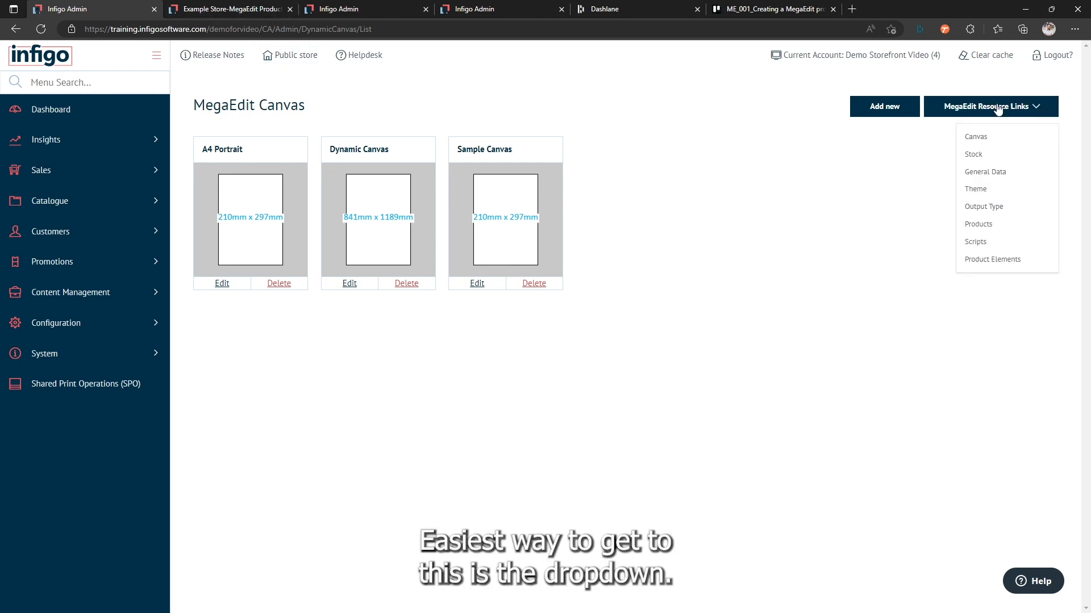
{"action": "left_click", "coordinate": [50, 209]}
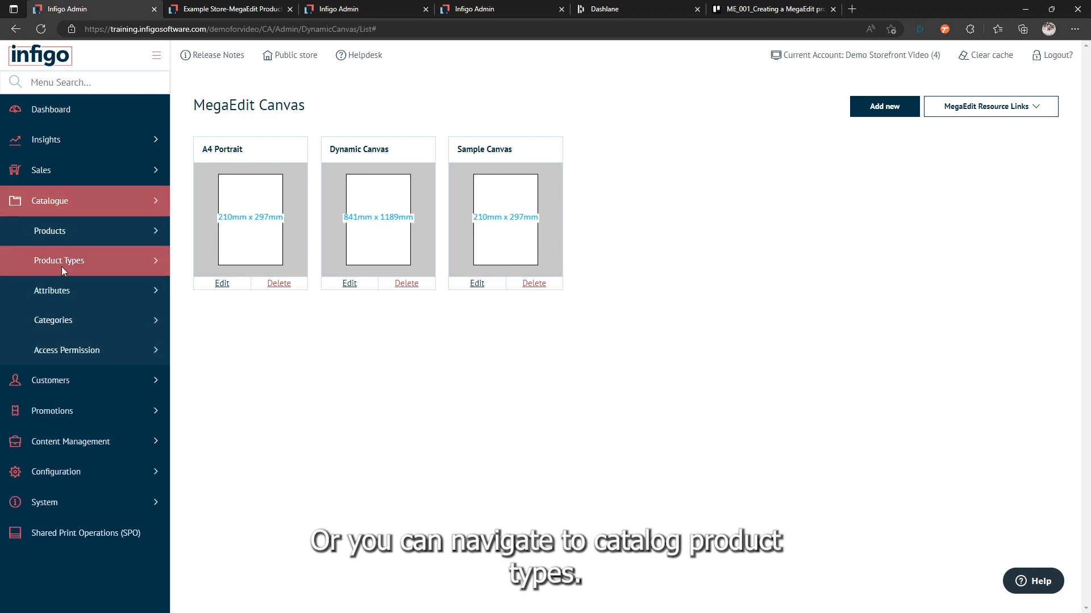
{"action": "left_click", "coordinate": [61, 263]}
{"action": "left_click", "coordinate": [74, 321]}
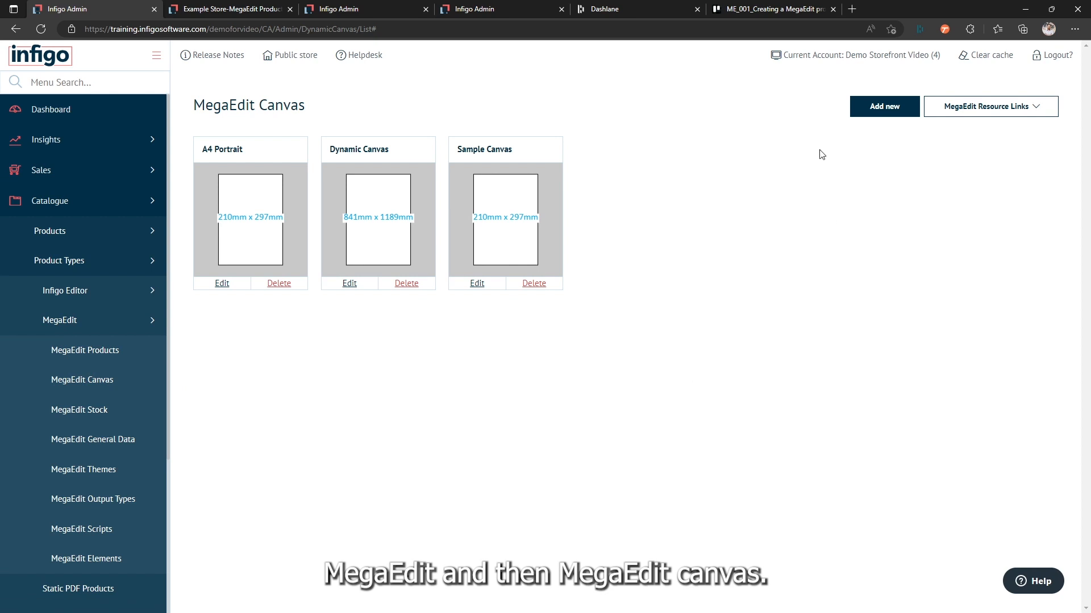
Step: Start a new MegaEdit canvas from the admin canvas list and name it Multi Size Canvas
{"action": "left_click", "coordinate": [869, 113]}
{"action": "left_click", "coordinate": [491, 208]}
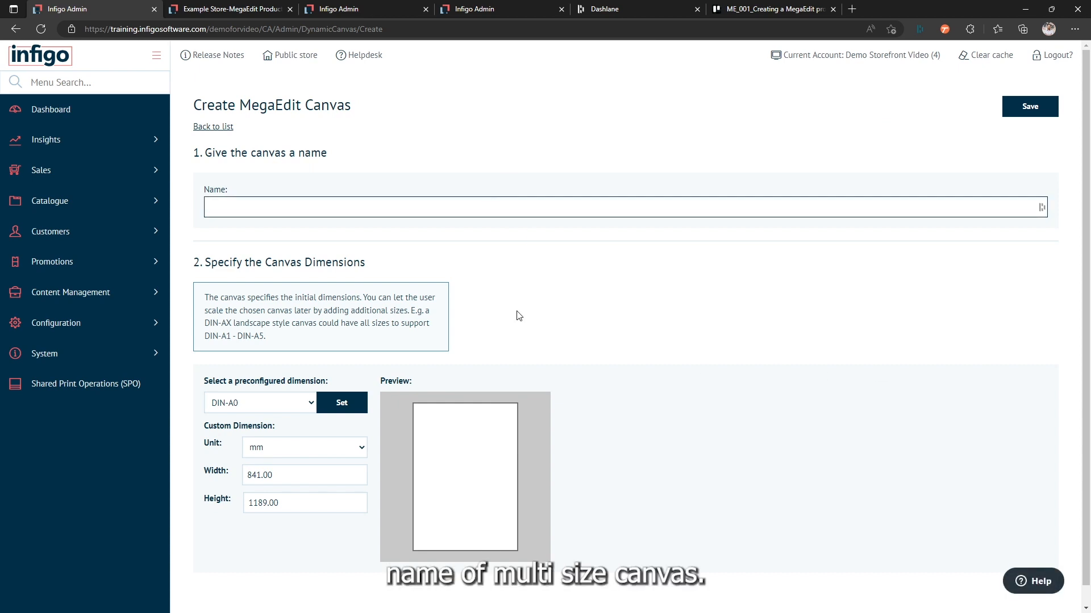
{"action": "type", "text": "Multi "}
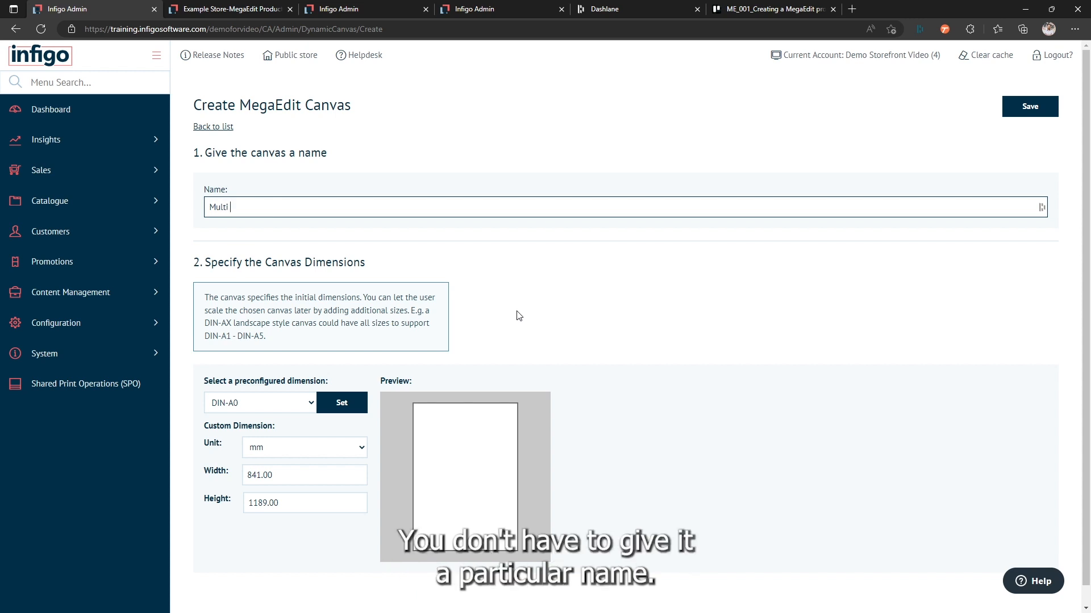
{"action": "type", "text": "Size C"}
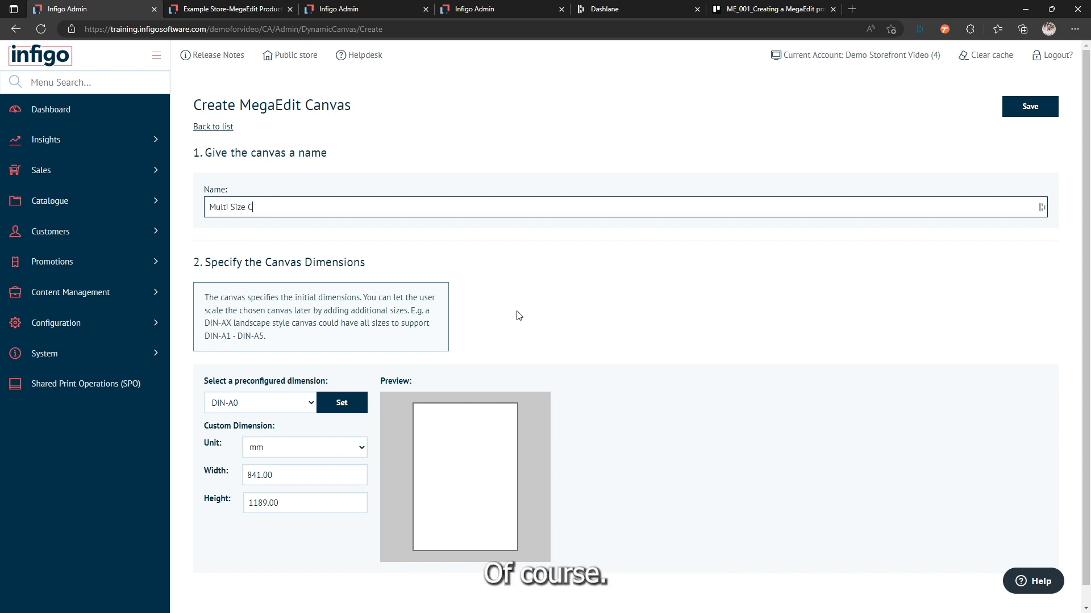
{"action": "type", "text": "anvas"}
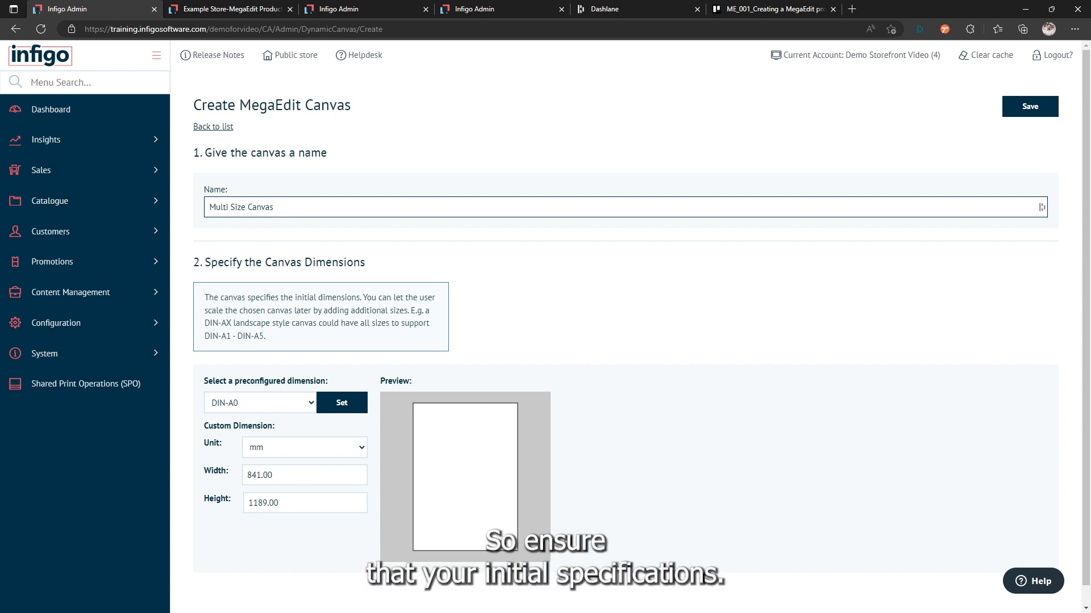
Step: Apply the preconfigured 12x12 cm Photo Book dimension to the new canvas and save it
{"action": "left_click", "coordinate": [280, 402]}
{"action": "scroll", "coordinate": [275, 375], "scroll_direction": "down", "scroll_amount": 5}
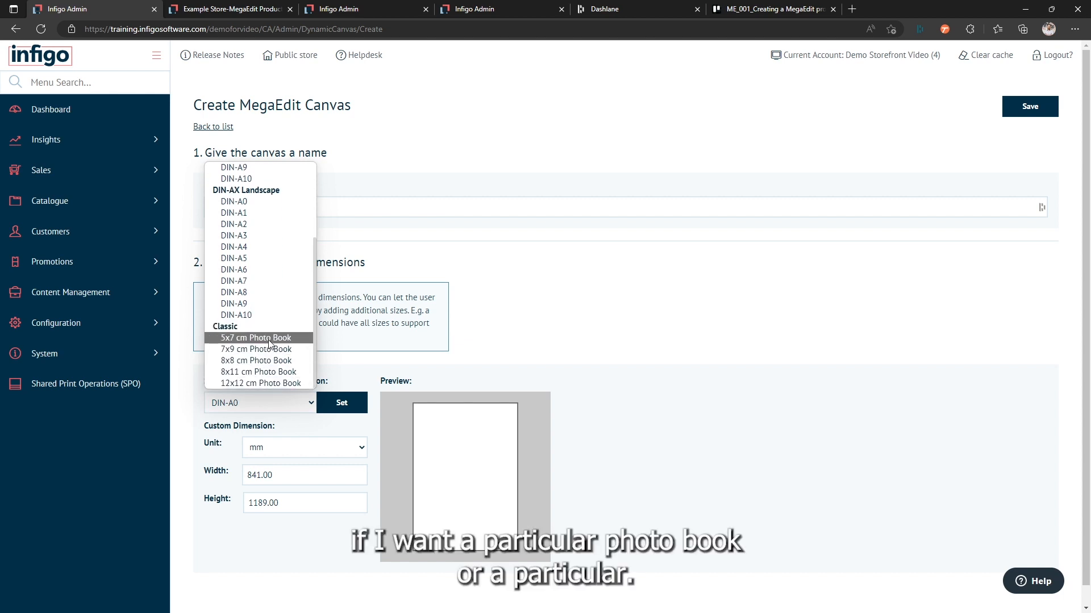
{"action": "scroll", "coordinate": [269, 341], "scroll_direction": "up", "scroll_amount": 3}
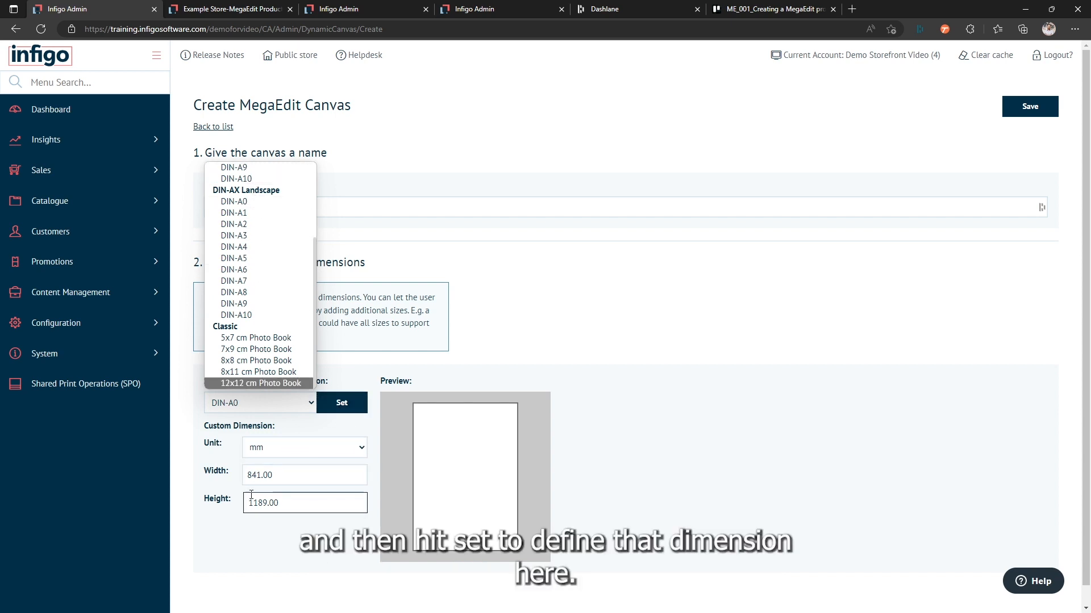
{"action": "left_click", "coordinate": [264, 382]}
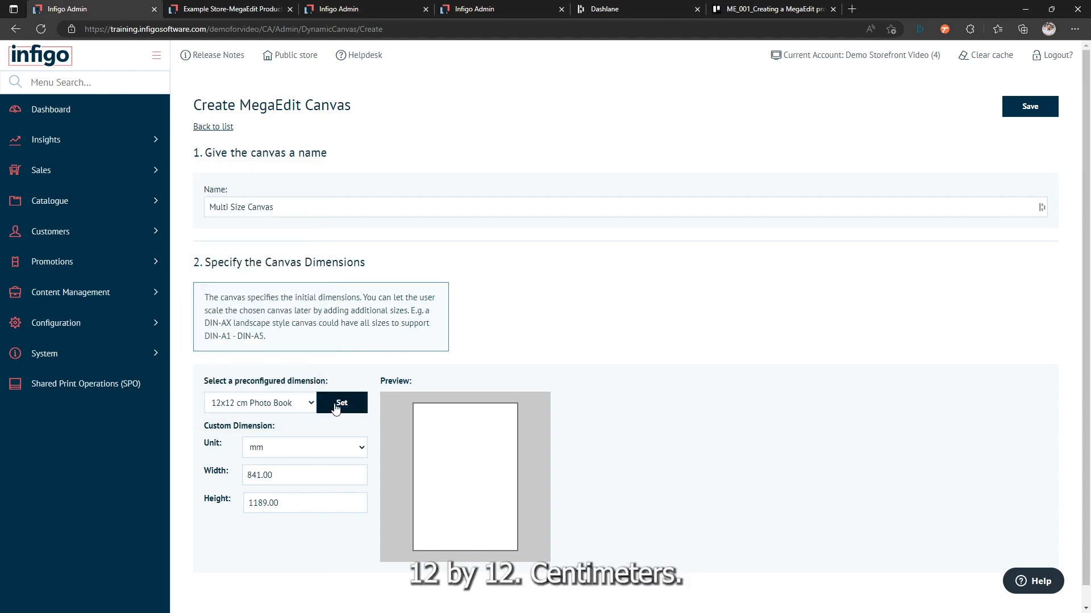
{"action": "left_click", "coordinate": [337, 409]}
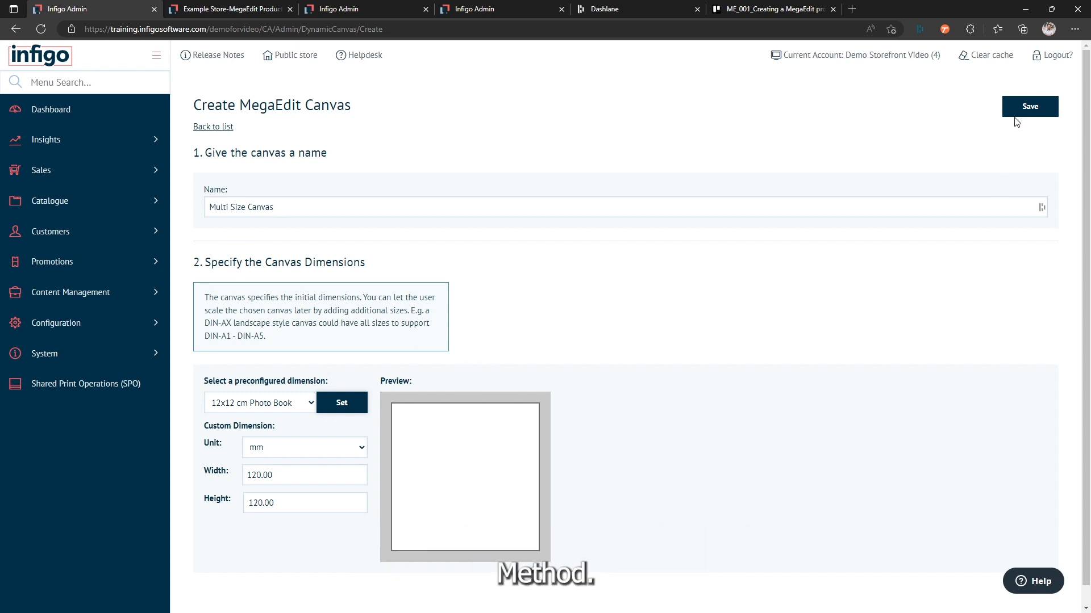
{"action": "left_click", "coordinate": [1030, 108]}
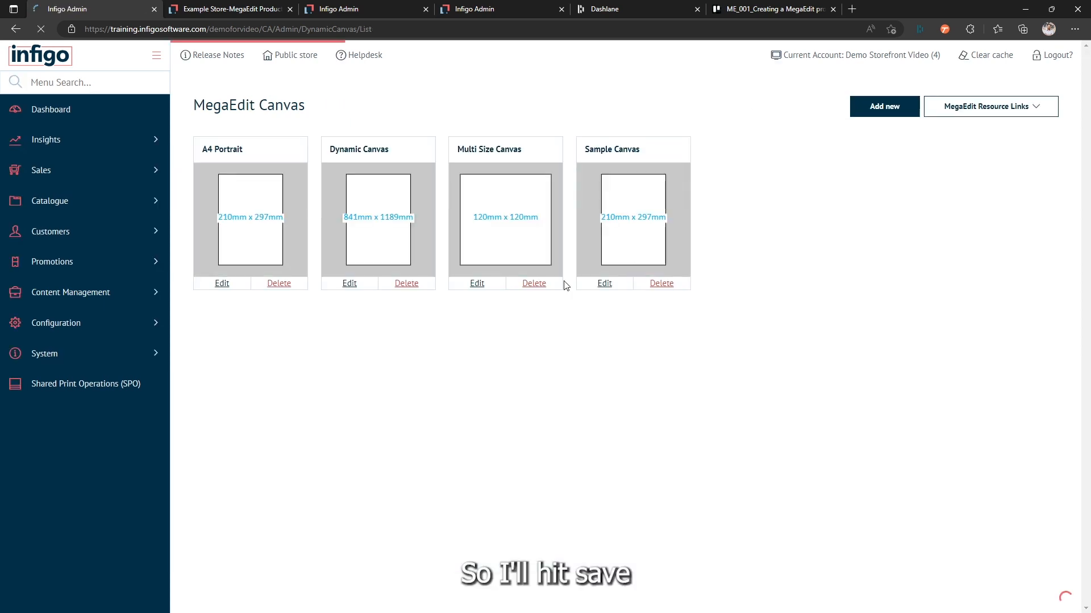
Step: Open the canvas sizes of Multi Size Canvas for editing and add a new size record
{"action": "left_click", "coordinate": [477, 284]}
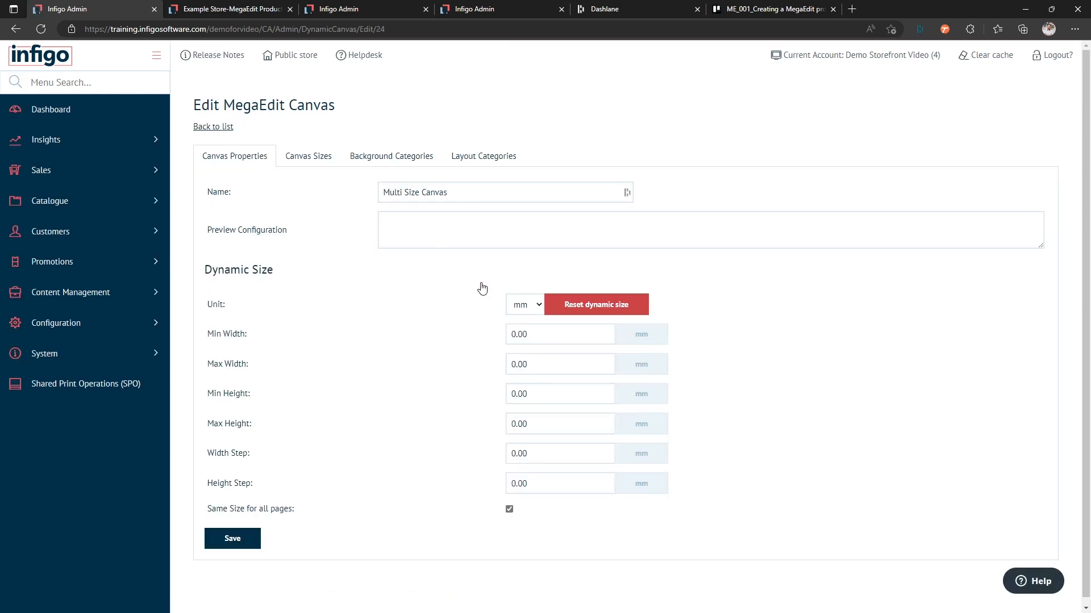
{"action": "left_click", "coordinate": [309, 161]}
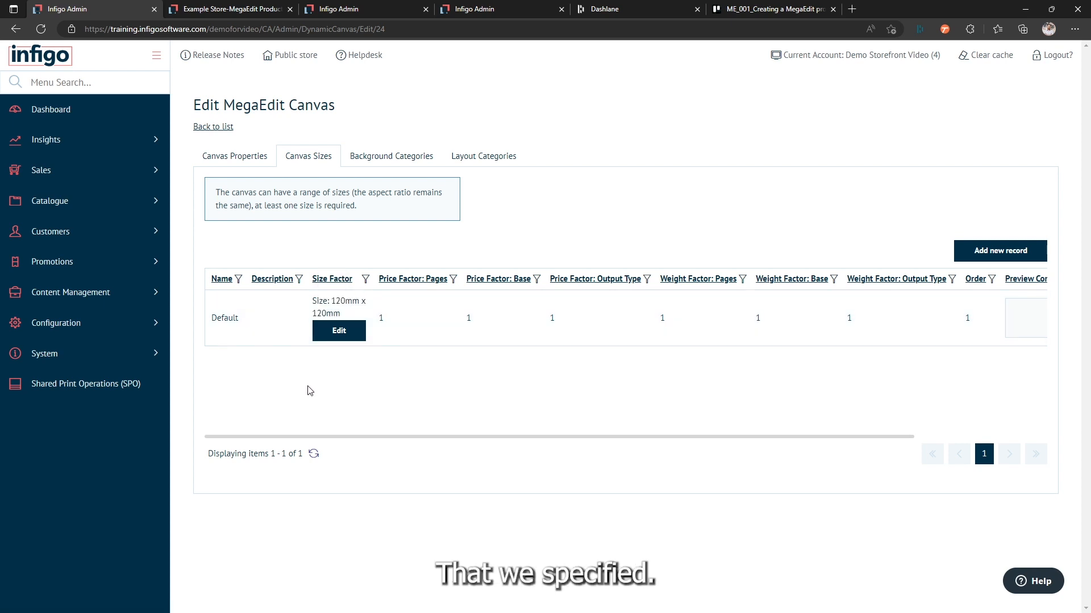
{"action": "left_click", "coordinate": [988, 252]}
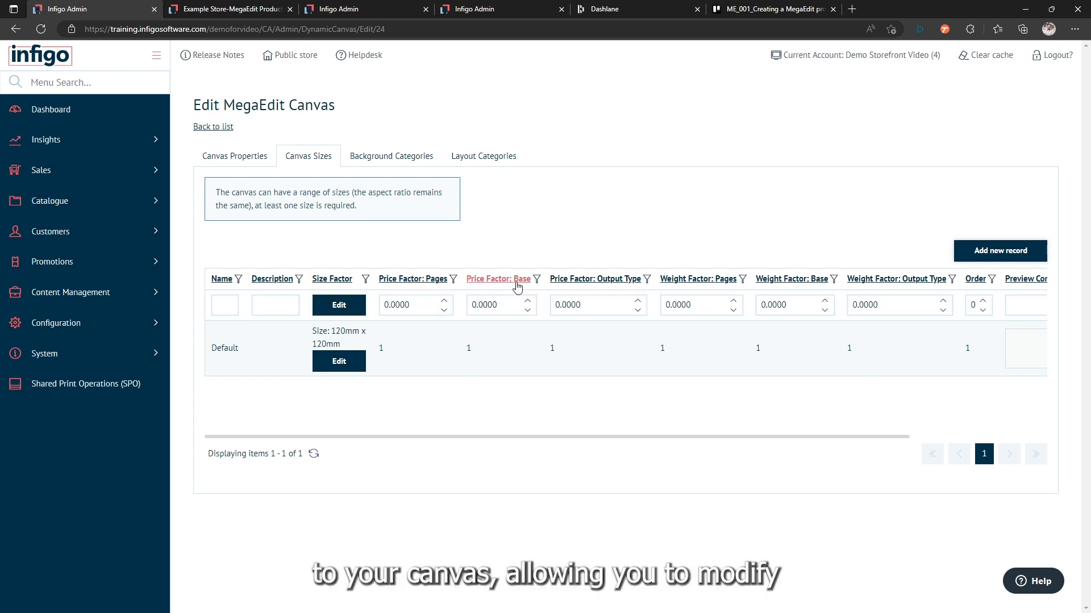
Step: Set the new size record's base price factor to 1.5 and its pages and output type price factors to 1
{"action": "left_click", "coordinate": [514, 303]}
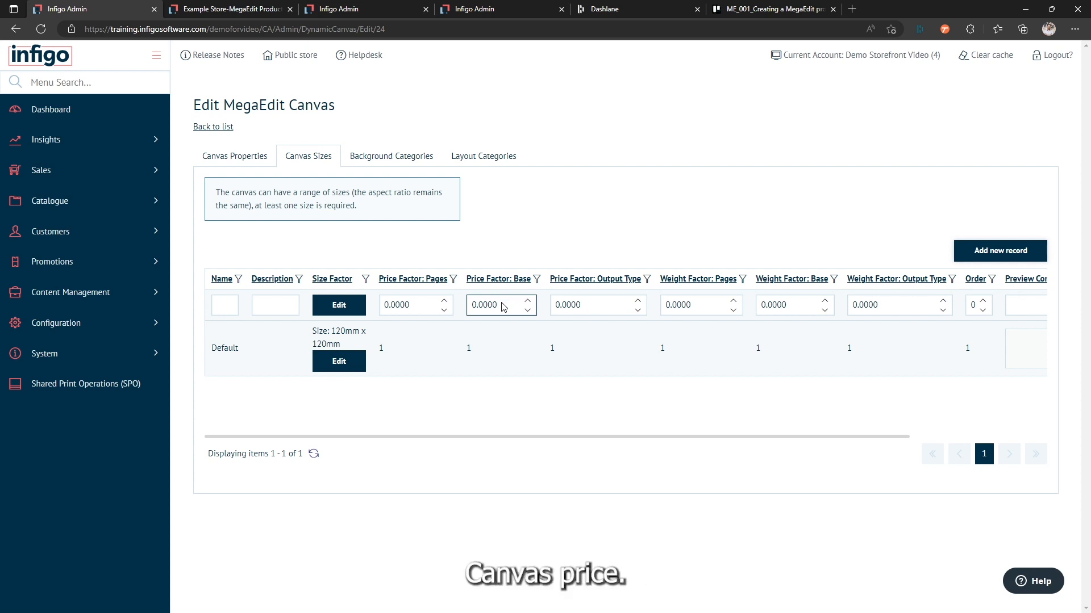
{"action": "left_click", "coordinate": [503, 305]}
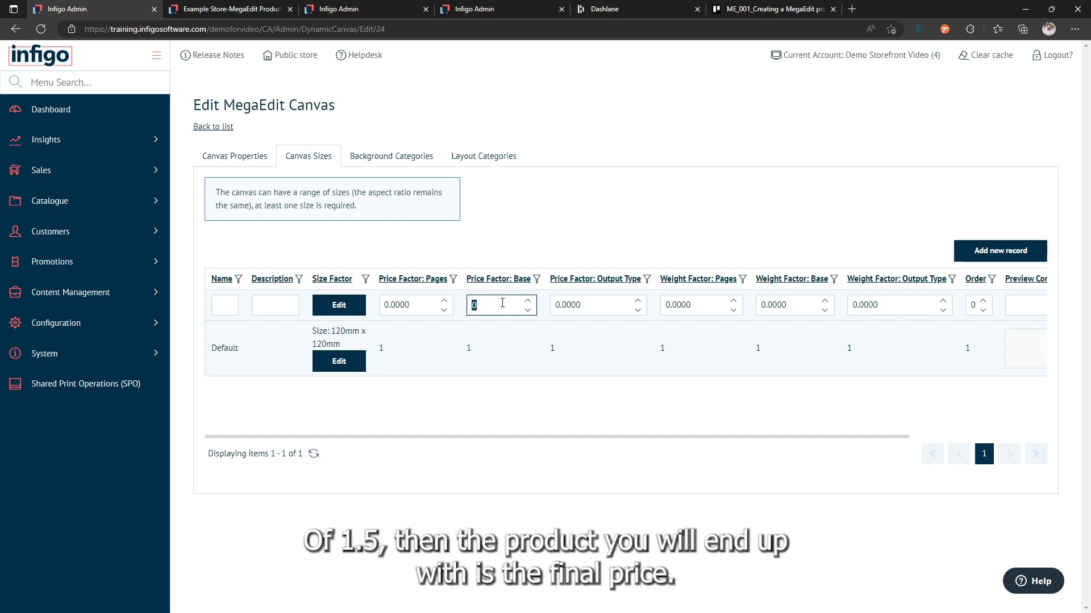
{"action": "type", "text": "1.5"}
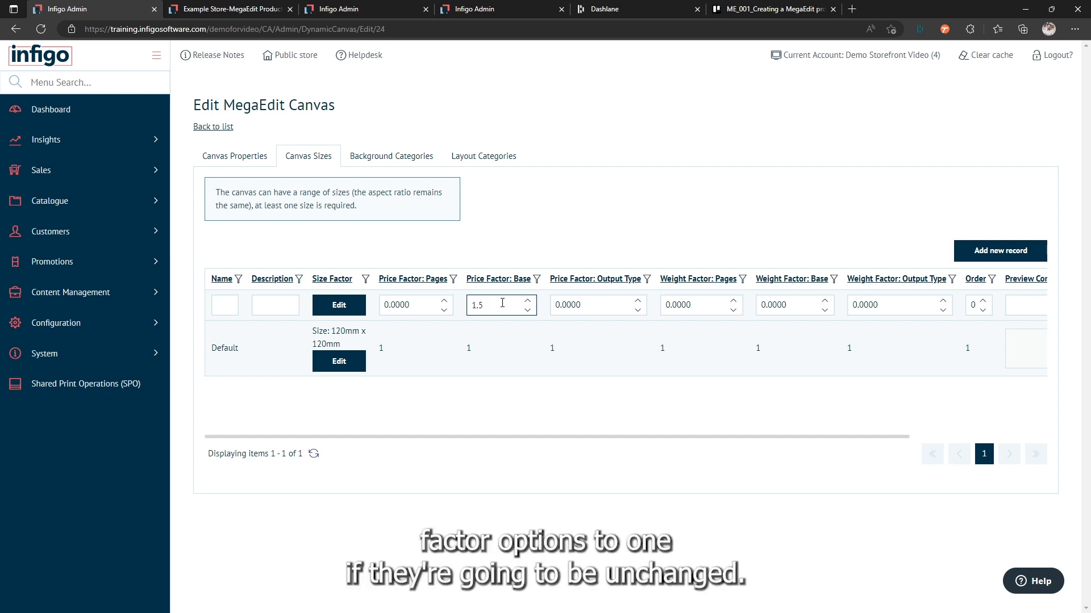
{"action": "left_click", "coordinate": [428, 307]}
{"action": "left_click", "coordinate": [478, 305]}
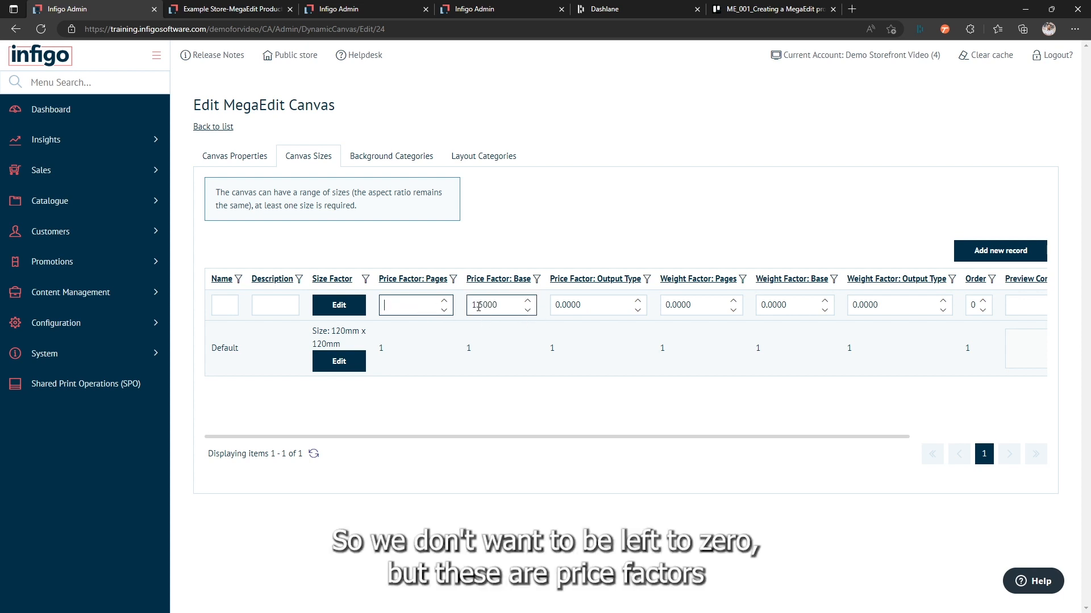
{"action": "type", "text": "1"}
{"action": "left_click", "coordinate": [568, 305]}
{"action": "type", "text": "1"}
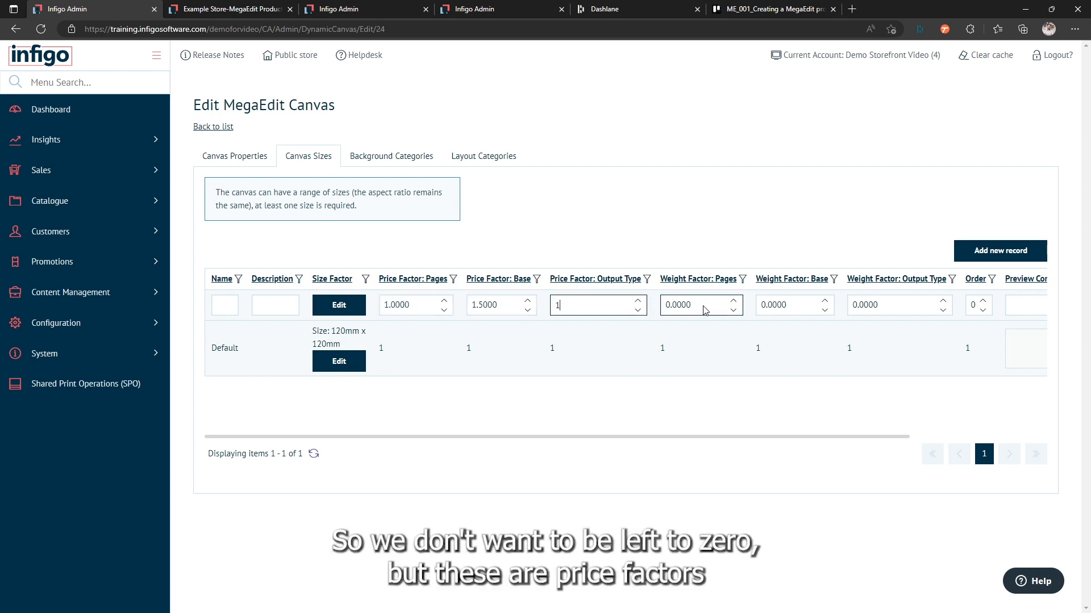
Step: Set the new size record's weight factors for pages, base and output type to 1
{"action": "left_click", "coordinate": [705, 310]}
{"action": "type", "text": "1"}
{"action": "left_click", "coordinate": [807, 312]}
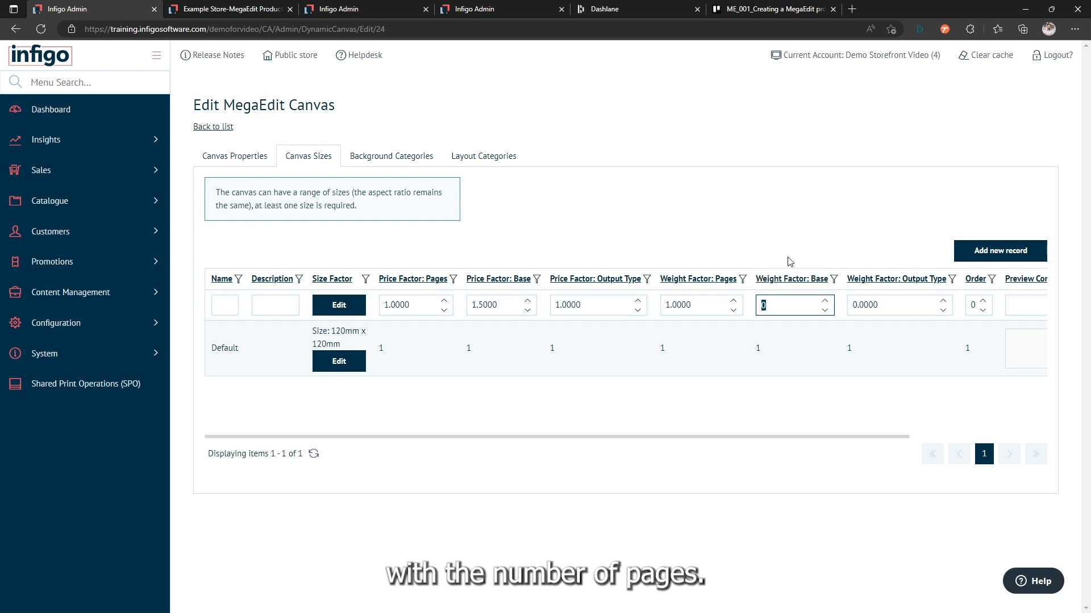
{"action": "left_click", "coordinate": [778, 316]}
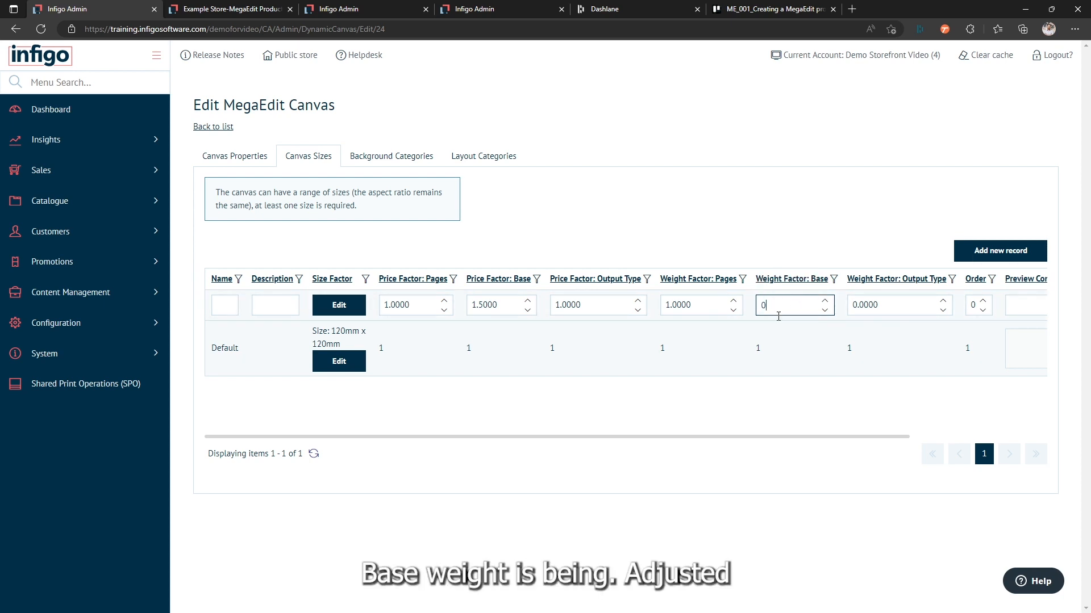
{"action": "key", "text": "BackSpace"}
{"action": "type", "text": "1"}
{"action": "key", "text": "Tab"}
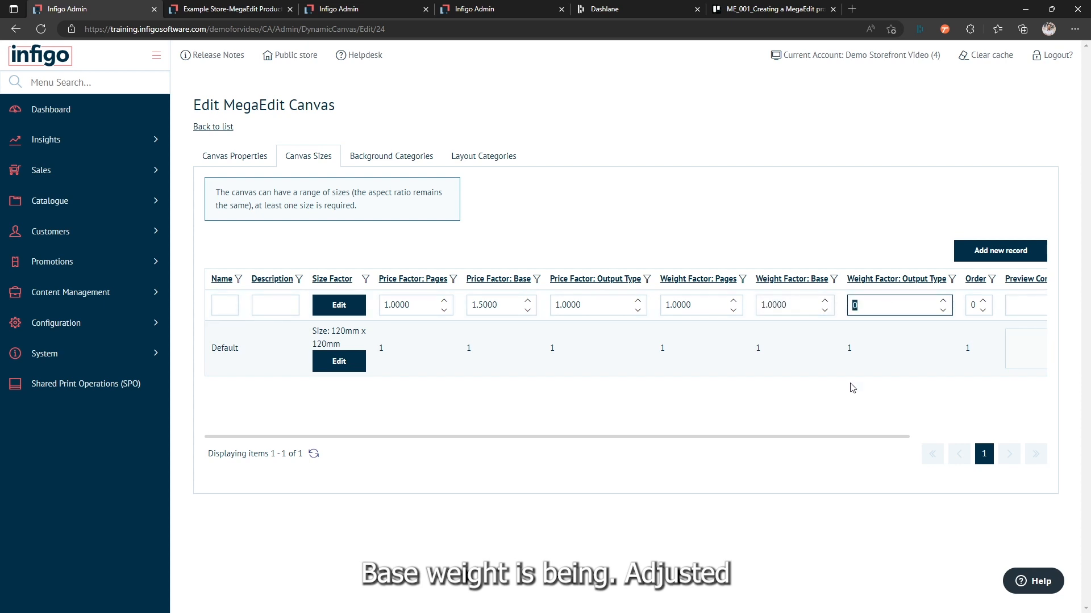
{"action": "type", "text": "1"}
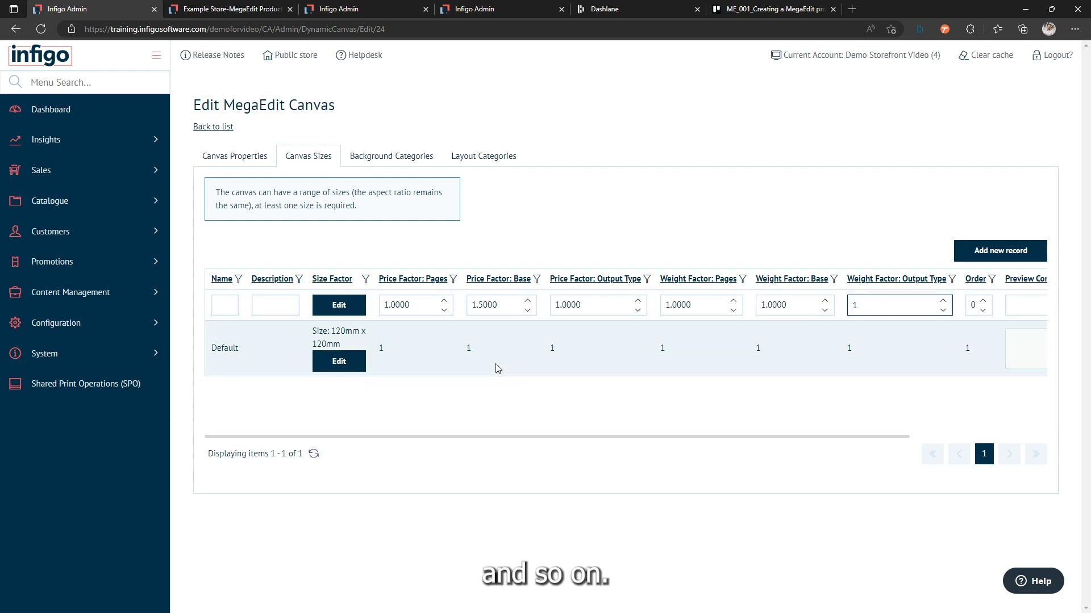
Step: Enter Factor 1.5 as both the name and the description of the new size record
{"action": "left_click", "coordinate": [224, 305]}
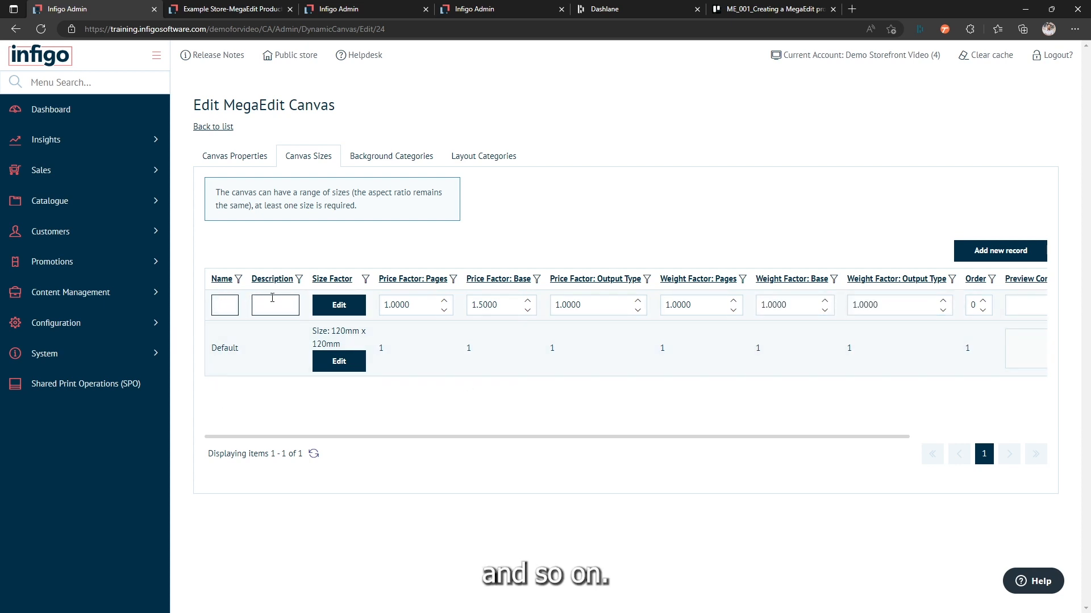
{"action": "type", "text": "Fact"}
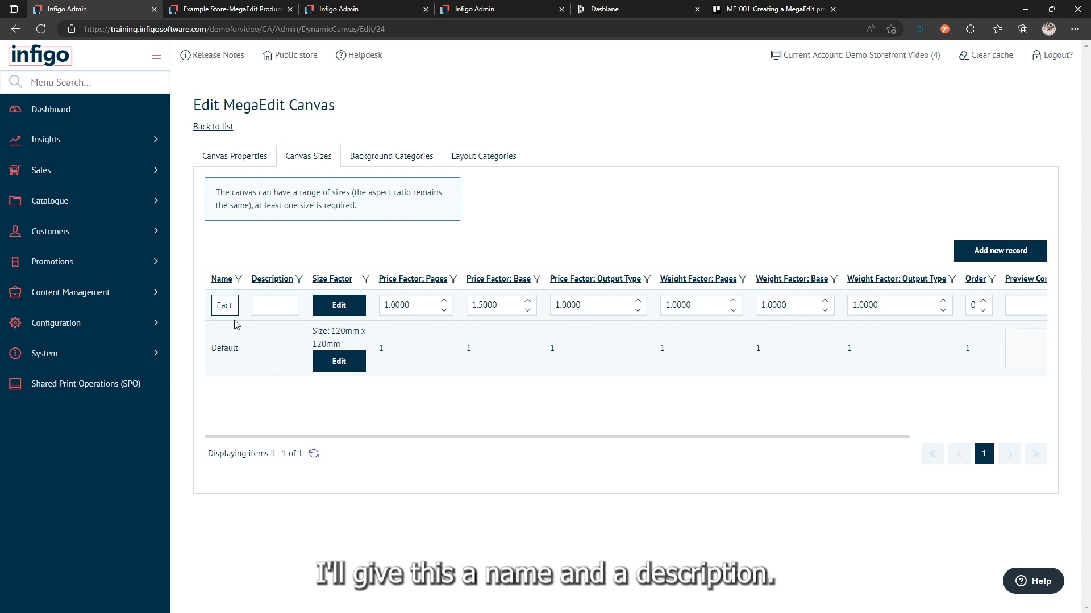
{"action": "type", "text": "or 1.5"}
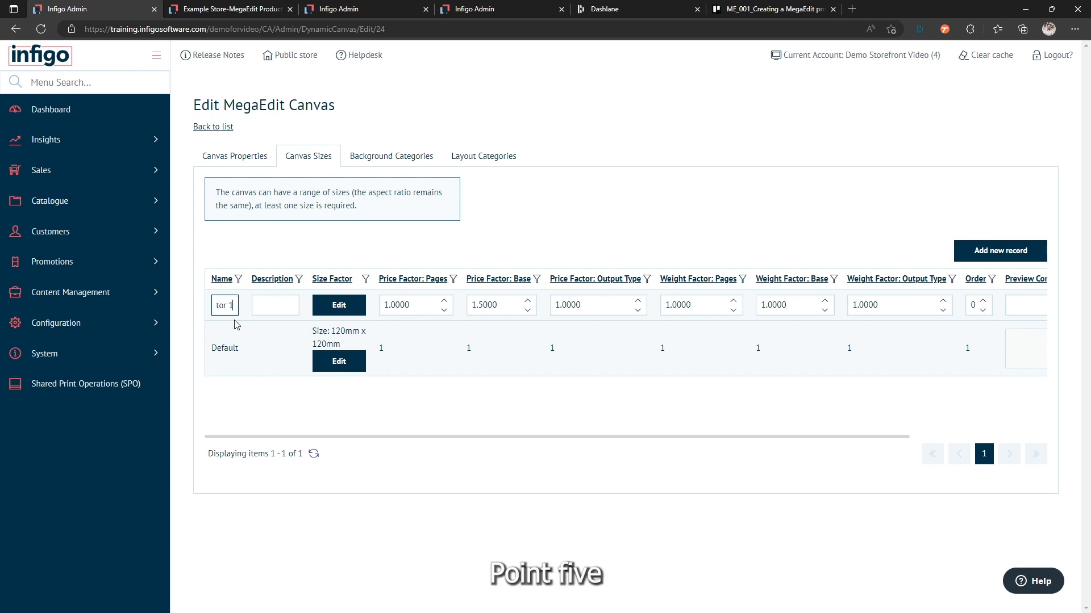
{"action": "left_click", "coordinate": [257, 309]}
{"action": "type", "text": "F"}
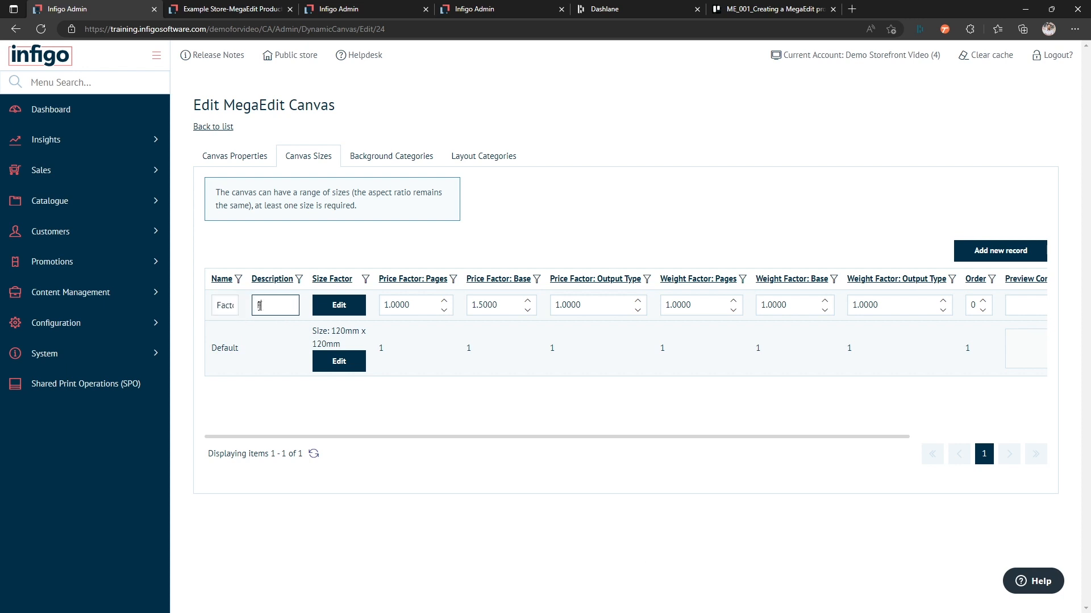
{"action": "type", "text": "actor 1.5"}
Step: Insert the completed Factor 1.5 size record into the canvas sizes of Multi Size Canvas
{"action": "left_click", "coordinate": [353, 310]}
{"action": "left_click_drag", "start_coordinate": [378, 440], "coordinate": [565, 438]}
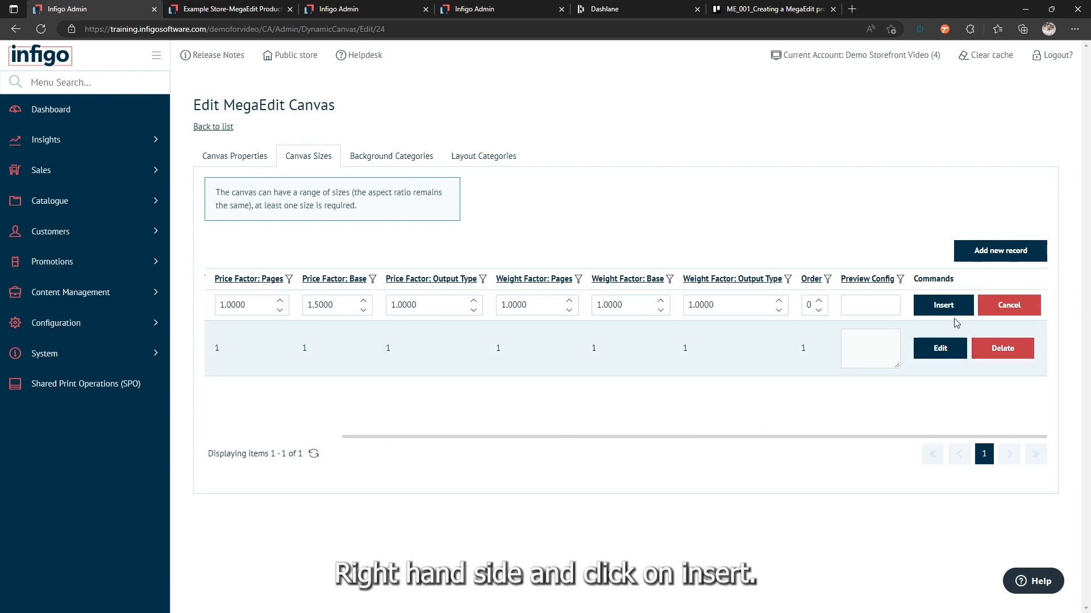
{"action": "left_click", "coordinate": [934, 307]}
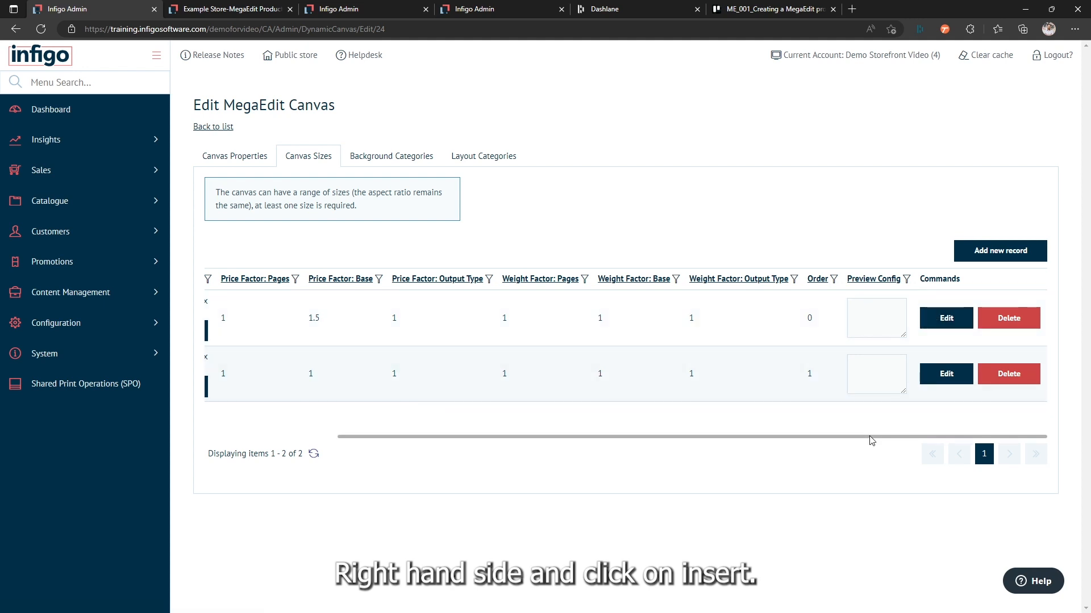
Step: Set the size factor of the Factor 1.5 record to 1.5, save it and return to the canvas list
{"action": "left_click_drag", "start_coordinate": [871, 438], "coordinate": [716, 440]}
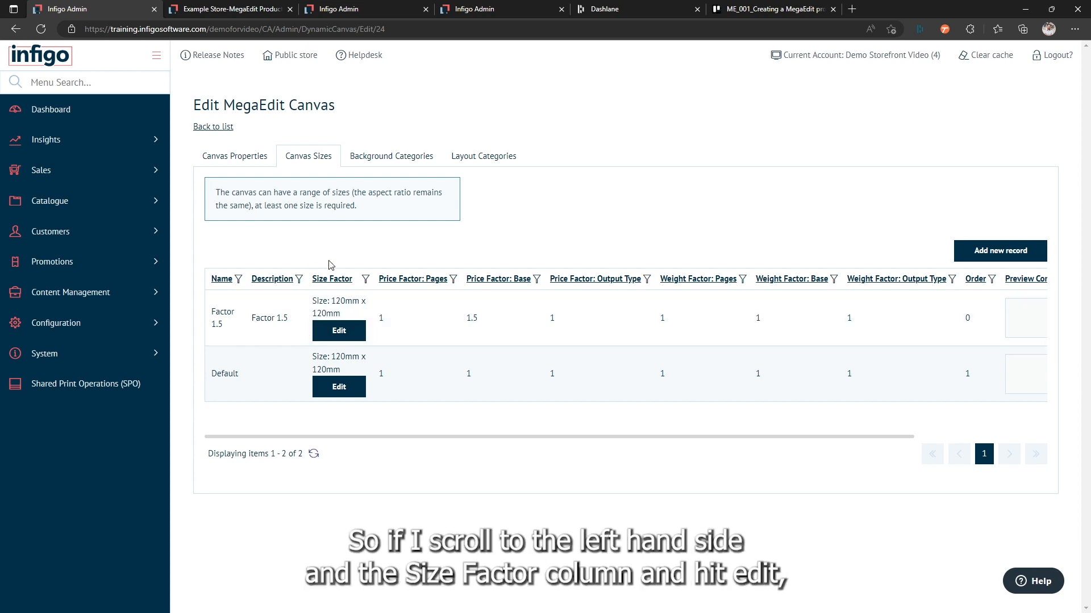
{"action": "left_click", "coordinate": [331, 335]}
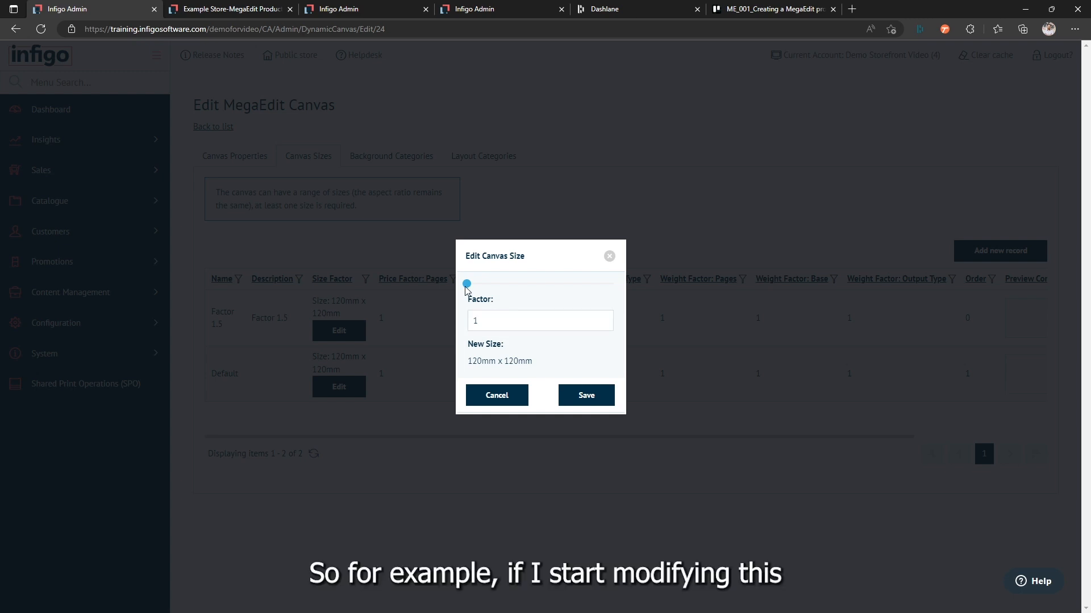
{"action": "left_click_drag", "start_coordinate": [467, 283], "coordinate": [492, 284]}
{"action": "left_click", "coordinate": [477, 320]}
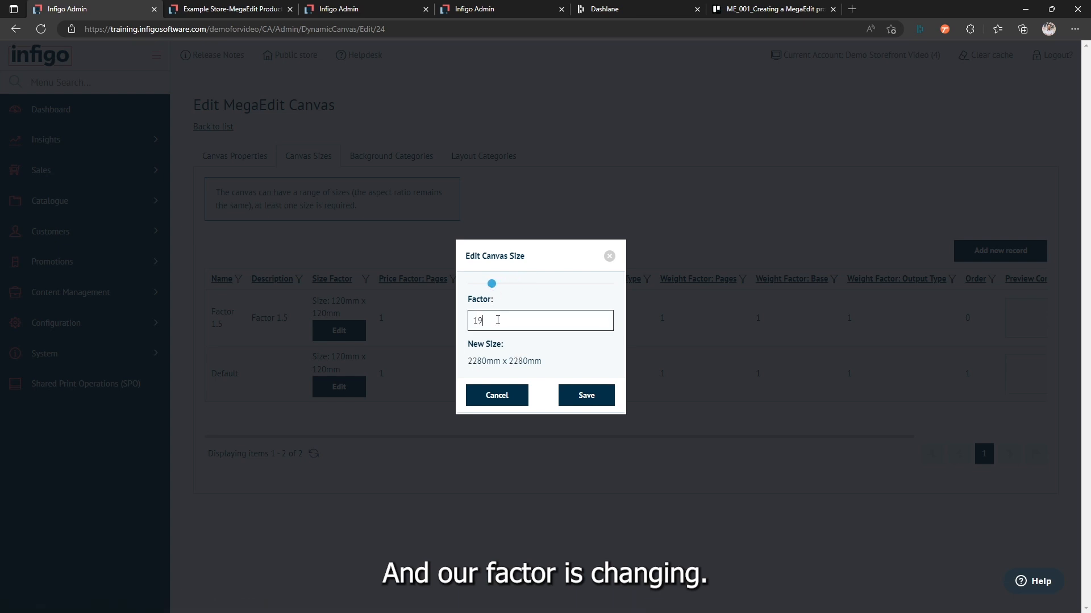
{"action": "double_click", "coordinate": [476, 321]}
{"action": "type", "text": "1.5"}
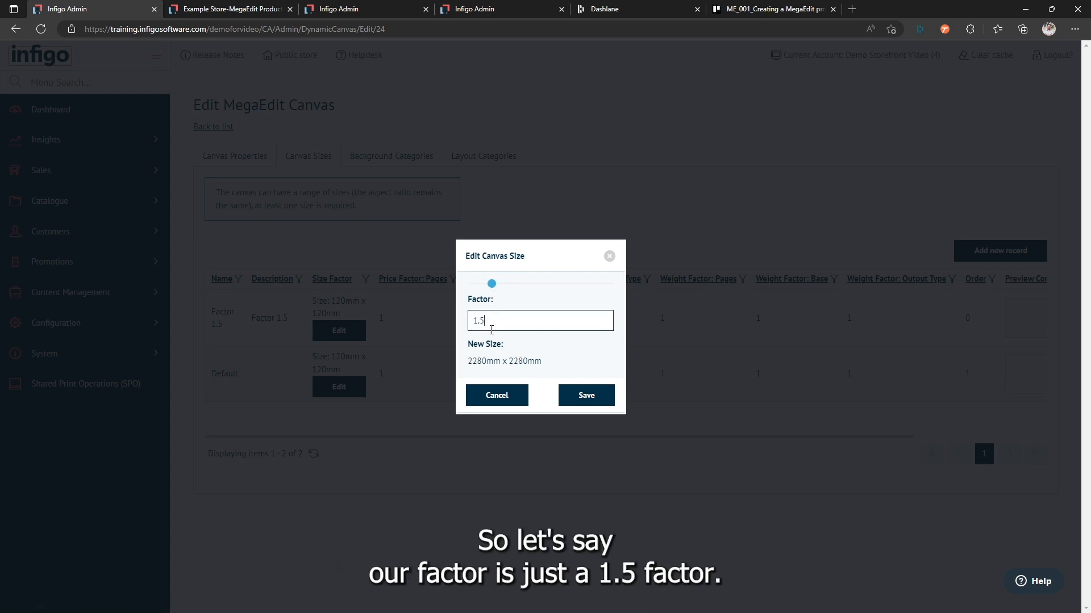
{"action": "left_click", "coordinate": [505, 311]}
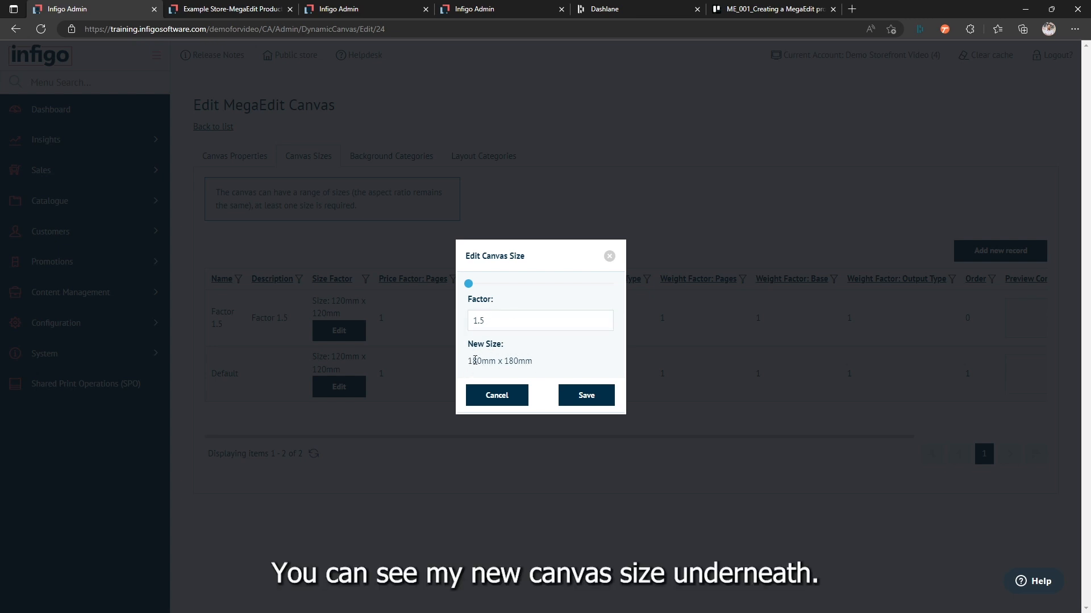
{"action": "left_click", "coordinate": [585, 398]}
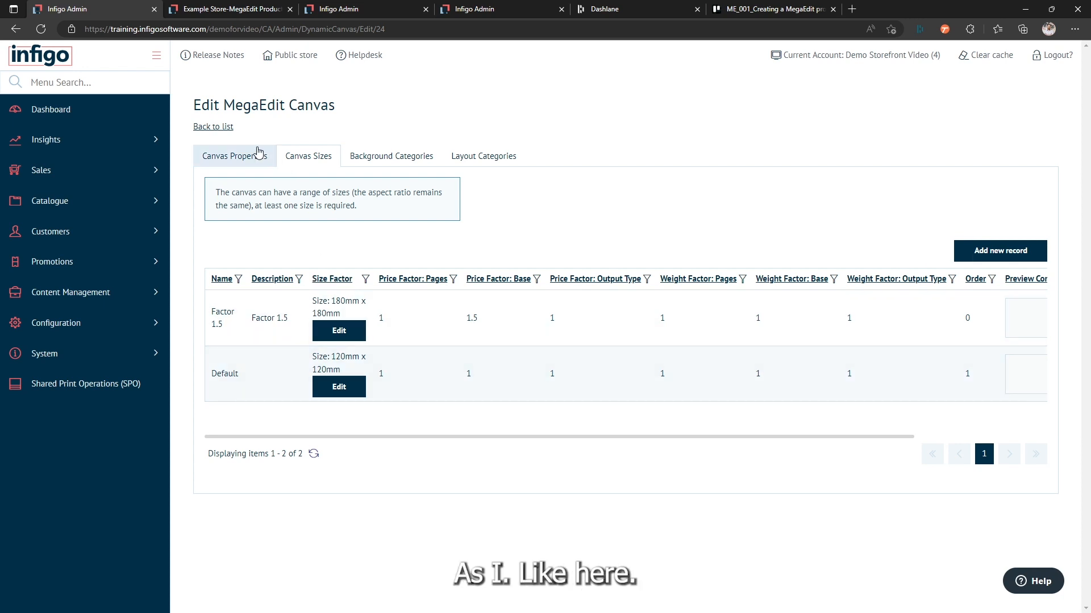
{"action": "left_click", "coordinate": [209, 128]}
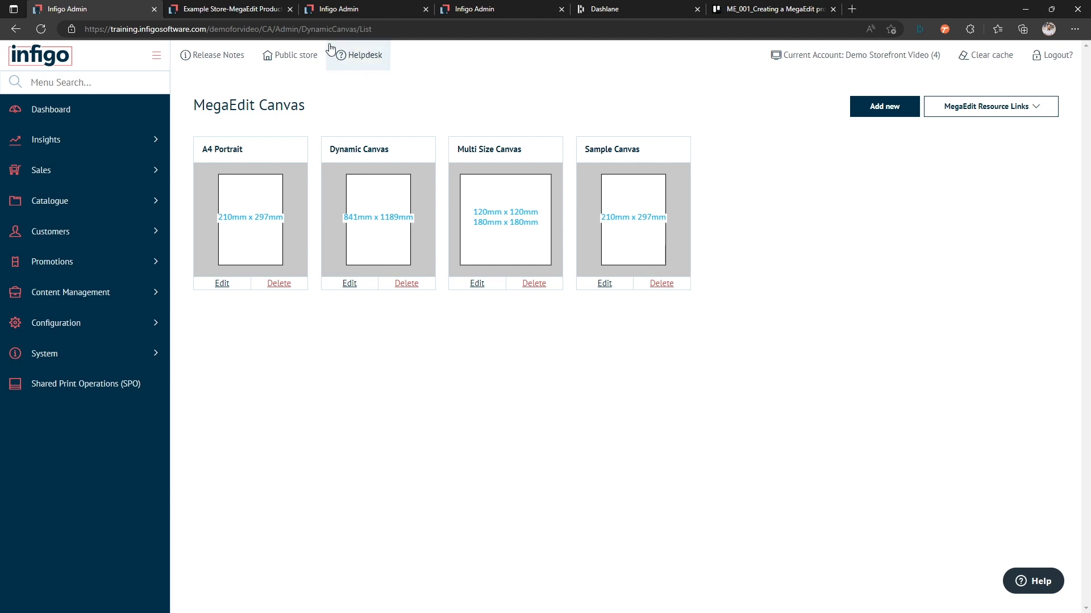
Step: Refresh the MegaEdit product's canvas assignments, replace Dynamic Canvas with Multi Size Canvas and save the changes
{"action": "left_click", "coordinate": [480, 9]}
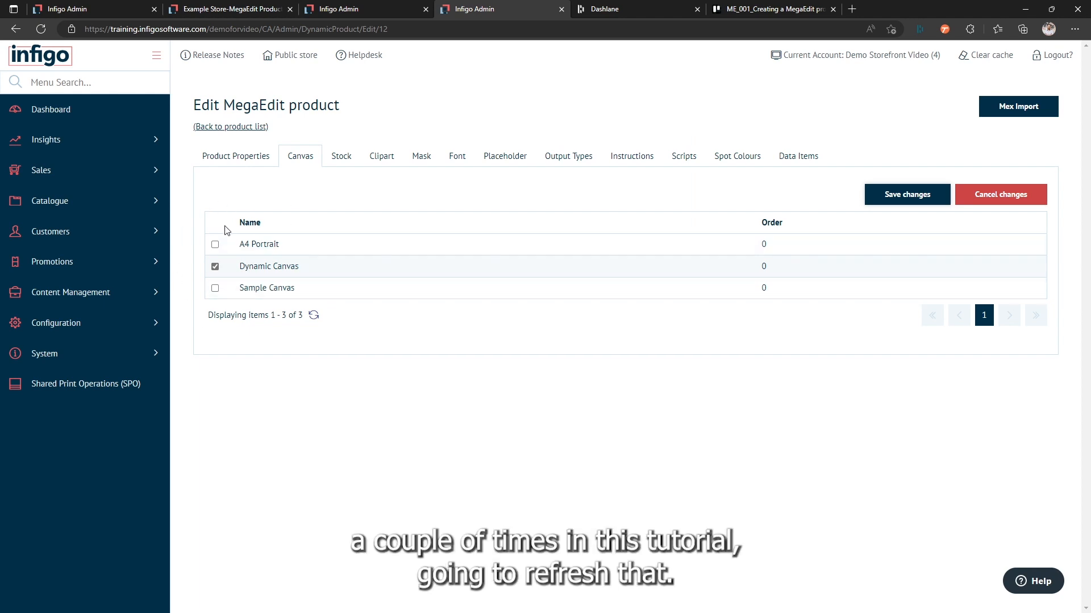
{"action": "left_click", "coordinate": [40, 29]}
{"action": "left_click", "coordinate": [298, 158]}
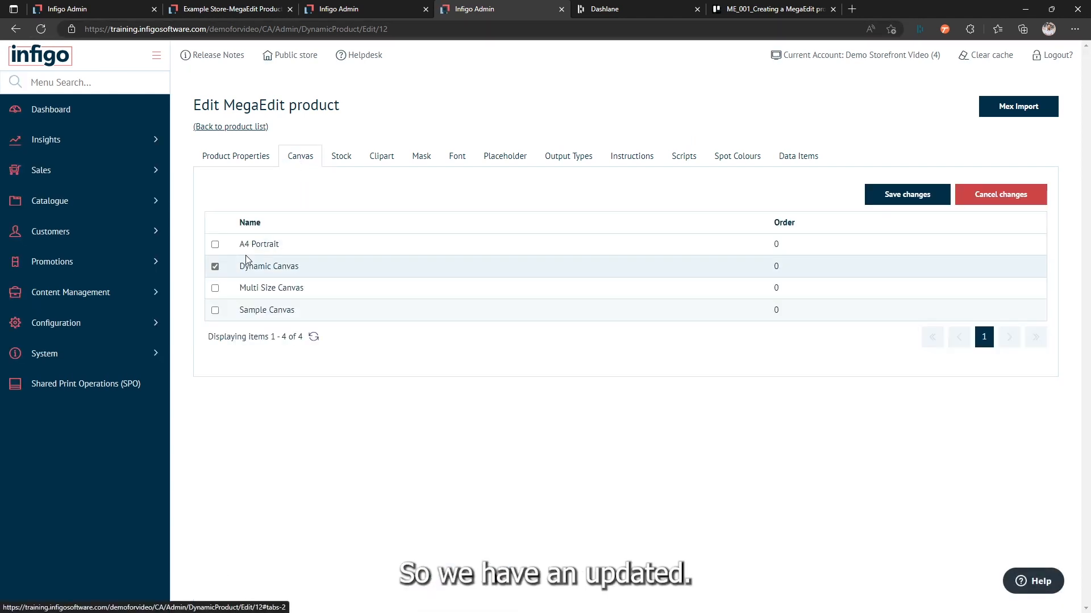
{"action": "left_click", "coordinate": [215, 267]}
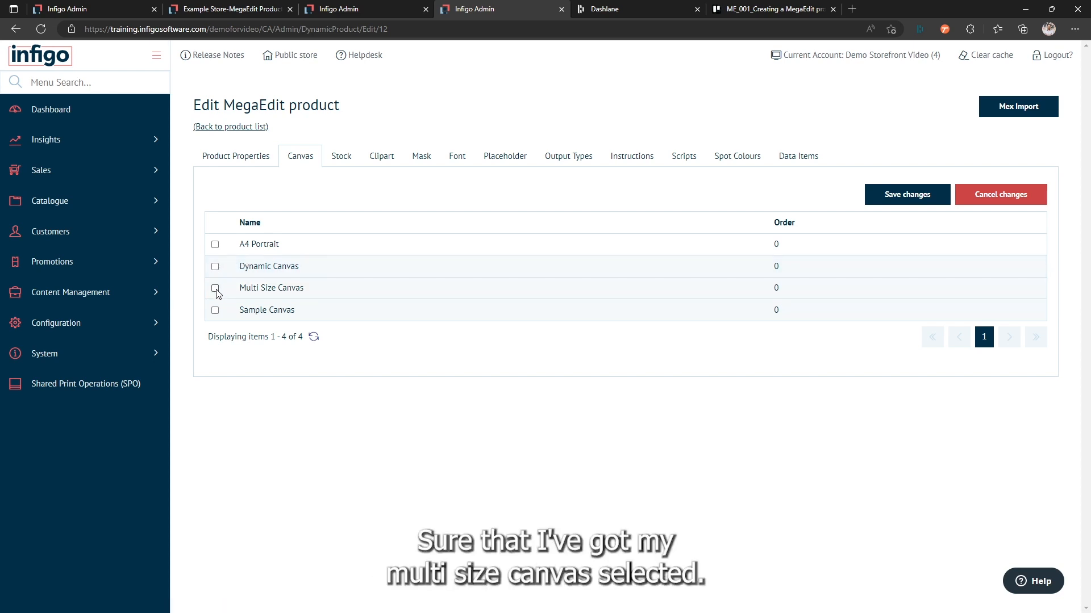
{"action": "left_click", "coordinate": [903, 202]}
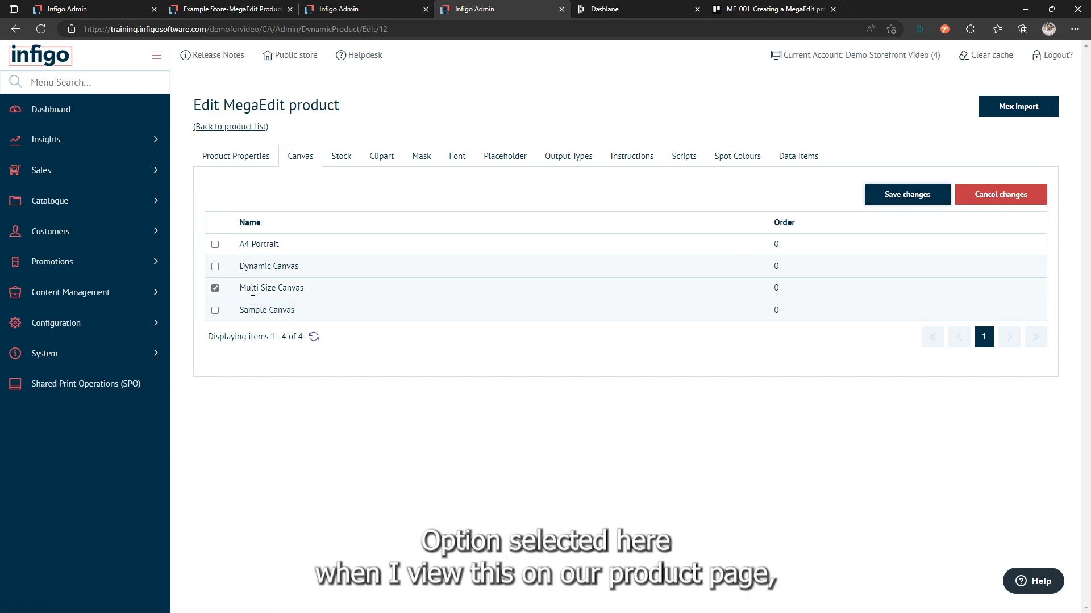
Step: Reload the storefront page of MegaEdit Product Example ME_001 and check which canvas sizes are offered
{"action": "left_click", "coordinate": [238, 9]}
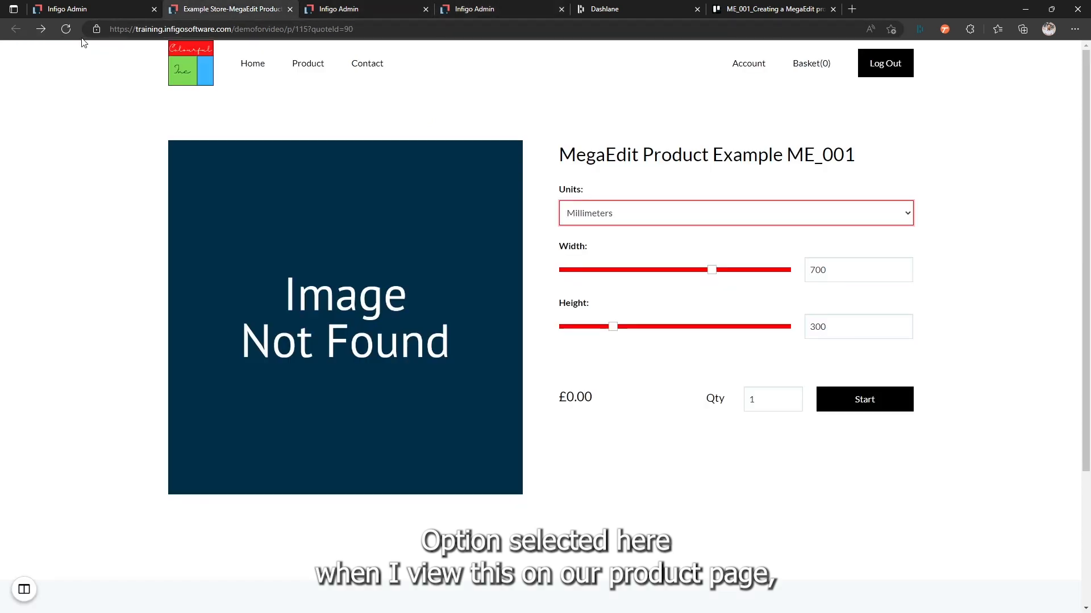
{"action": "left_click", "coordinate": [64, 29]}
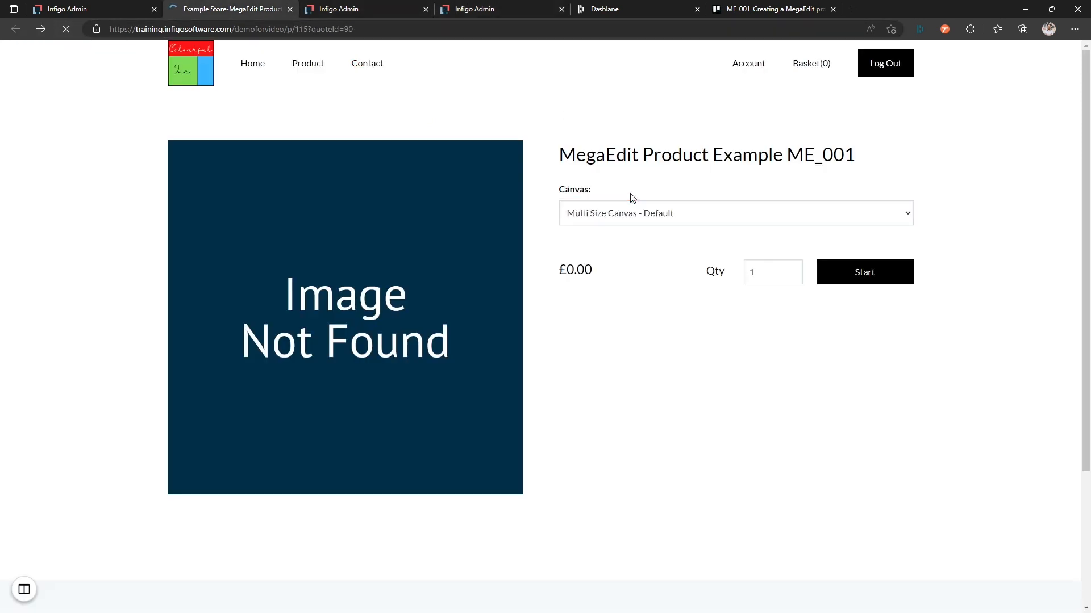
{"action": "left_click", "coordinate": [627, 215]}
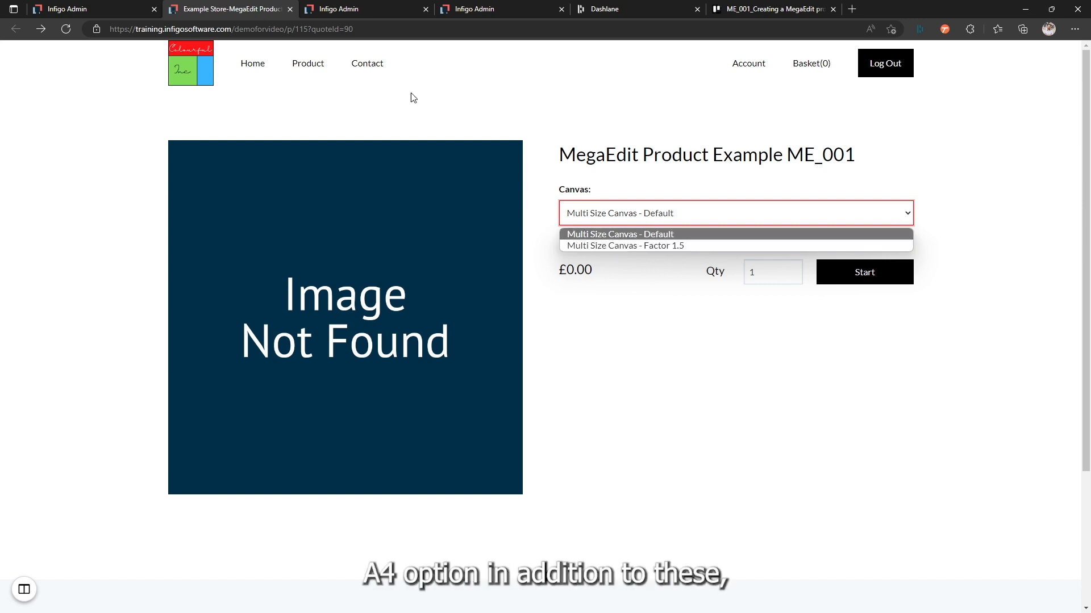
Step: Assign the A4 Portrait canvas to the MegaEdit product in addition to Multi Size Canvas and save the changes
{"action": "left_click", "coordinate": [338, 9]}
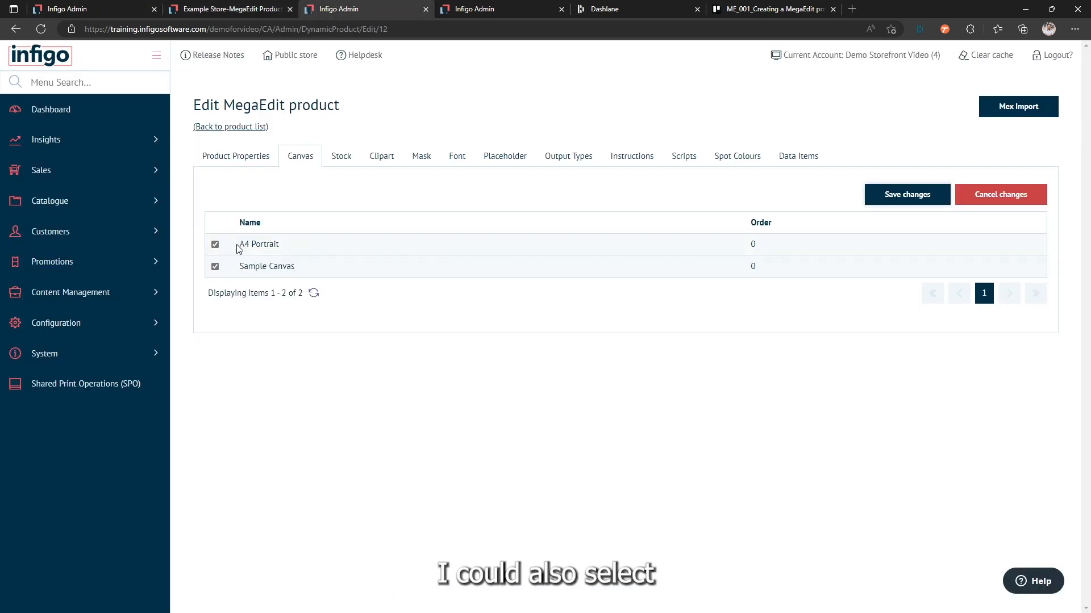
{"action": "left_click", "coordinate": [483, 9]}
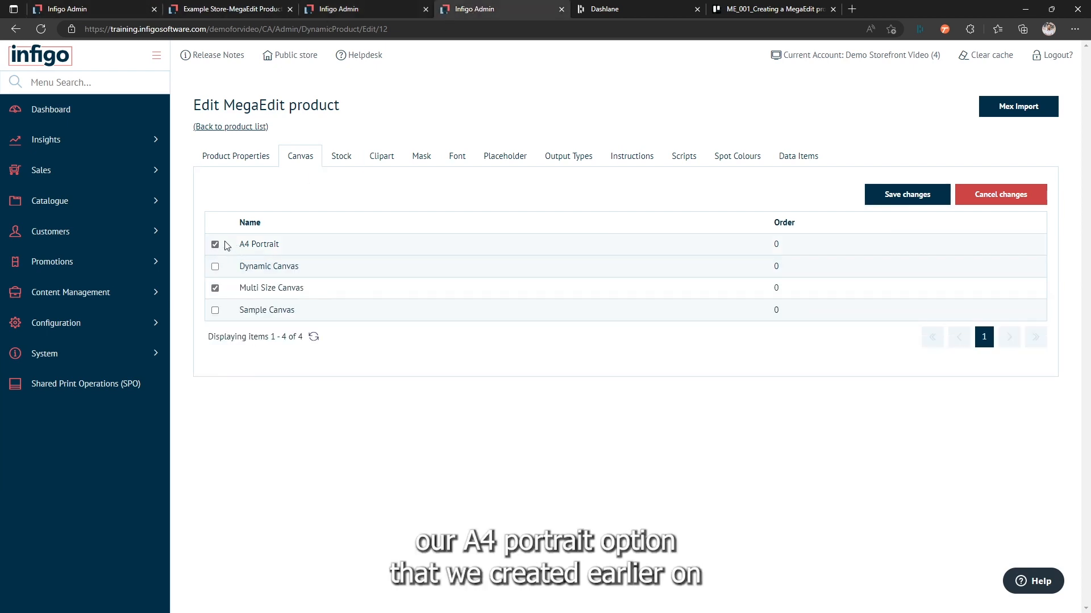
{"action": "left_click", "coordinate": [883, 195]}
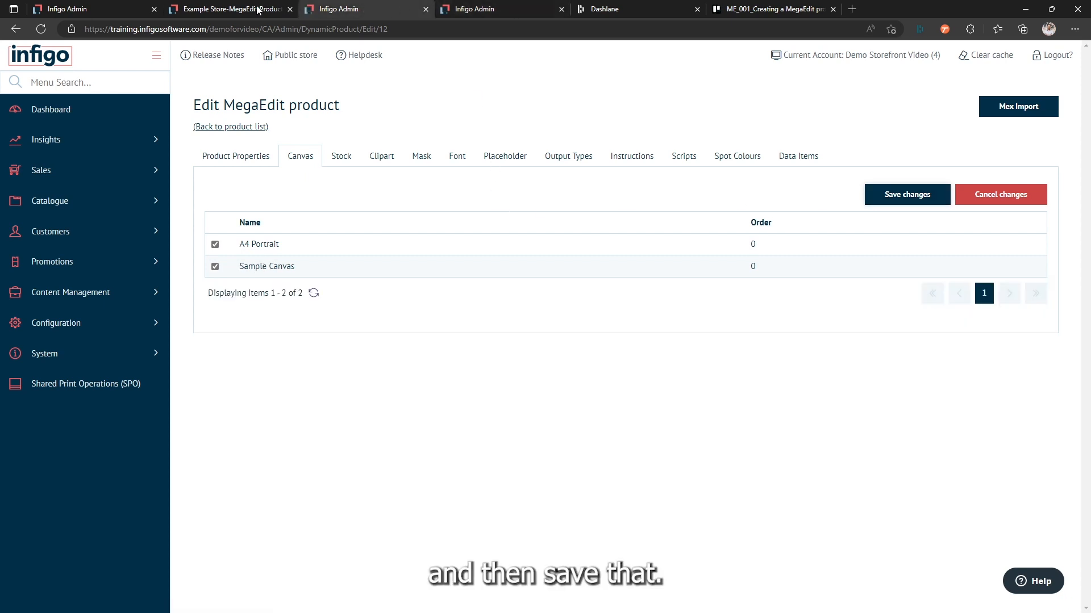
Step: Refresh the storefront product page and review its canvas options for the added A4 Portrait canvas
{"action": "left_click", "coordinate": [233, 9]}
{"action": "left_click", "coordinate": [66, 29]}
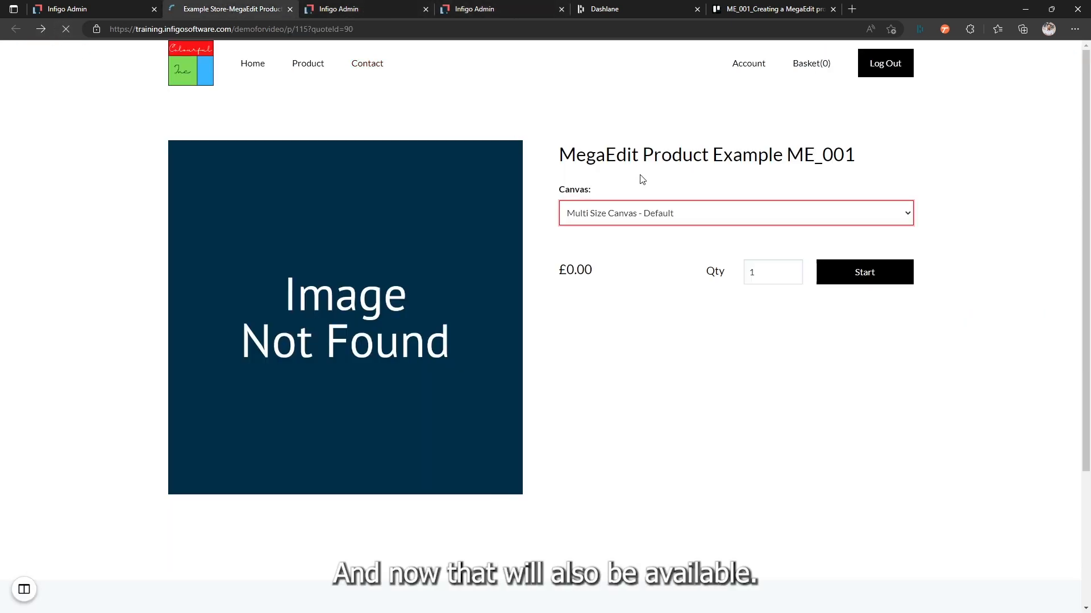
{"action": "left_click", "coordinate": [625, 215]}
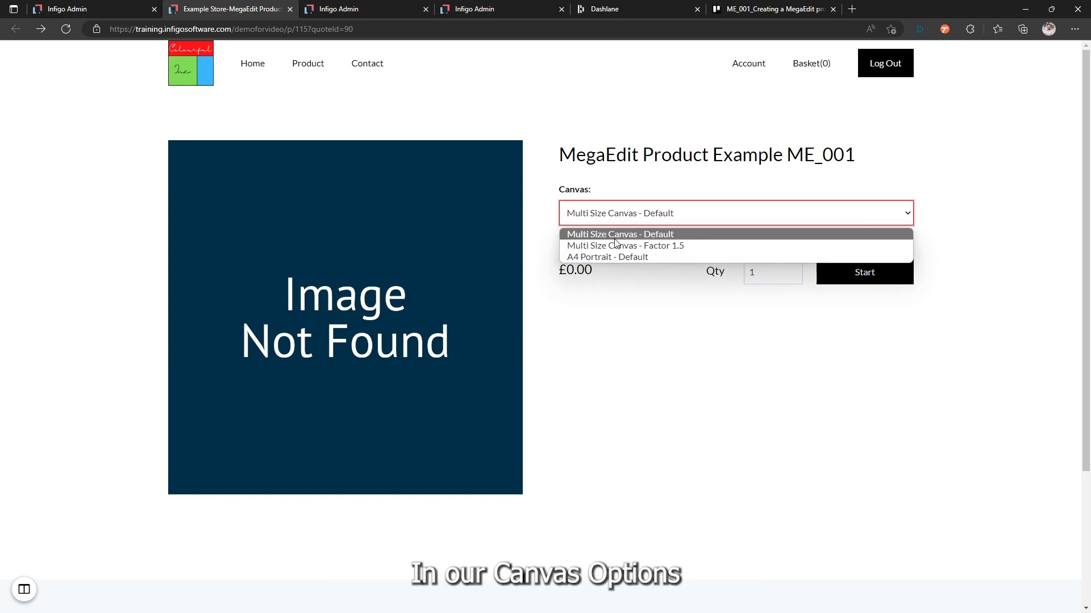